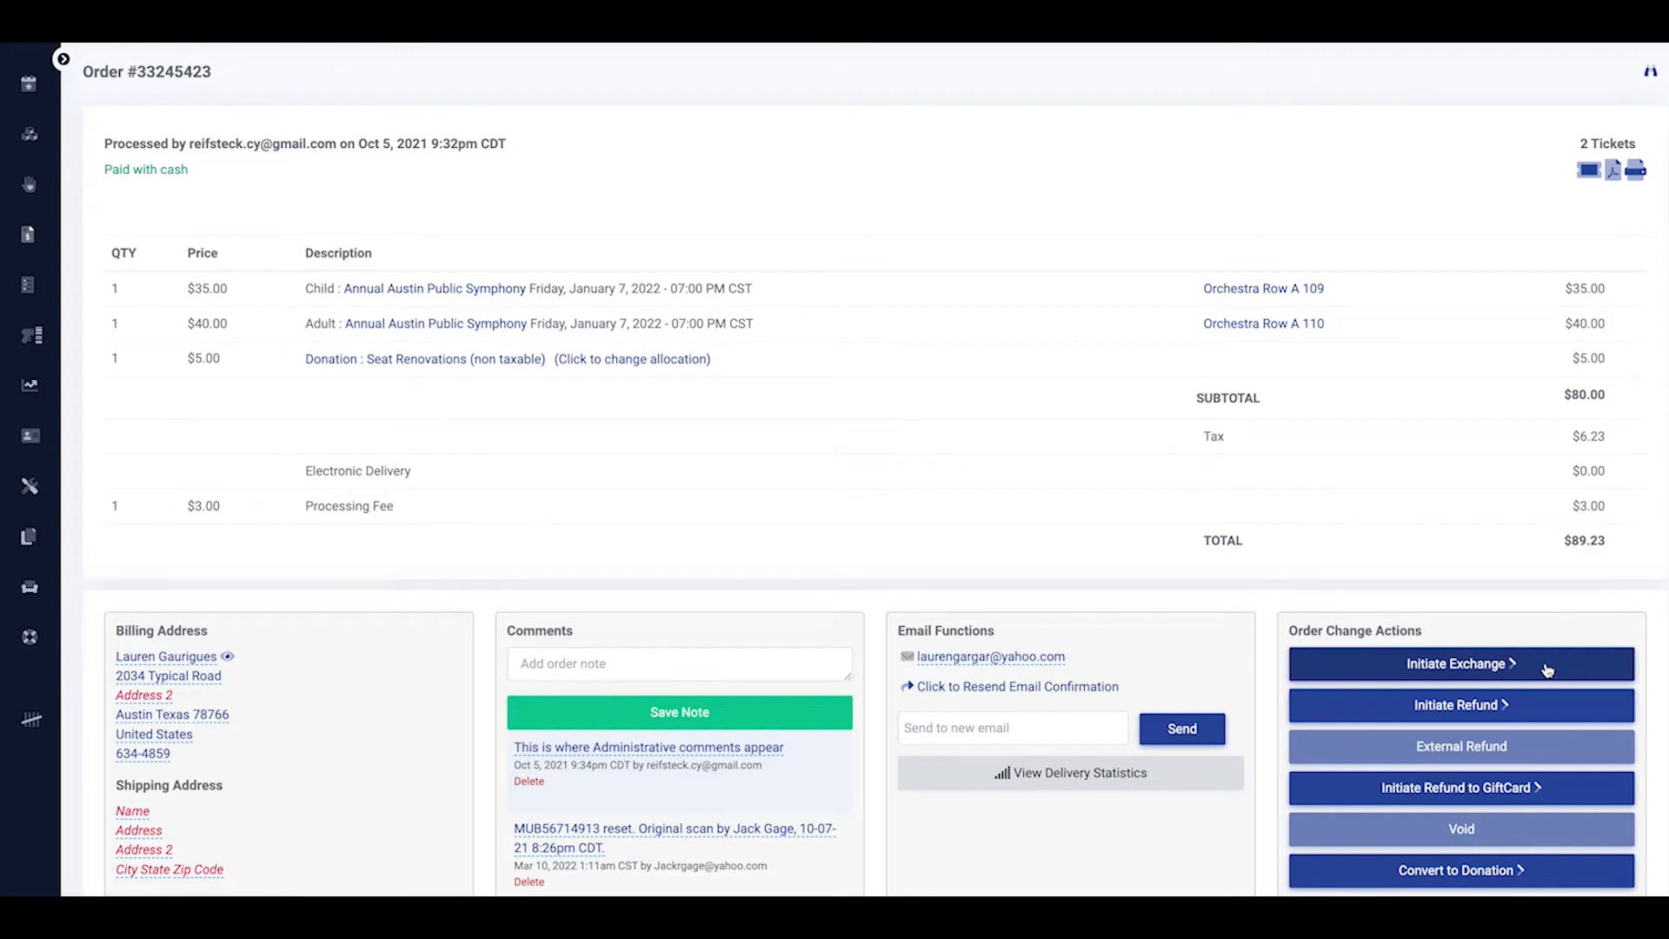
Initiate an exchange of one child ticket, Orchestra Row A 109, and proceed to selecting new tickets
left_click(1547, 669)
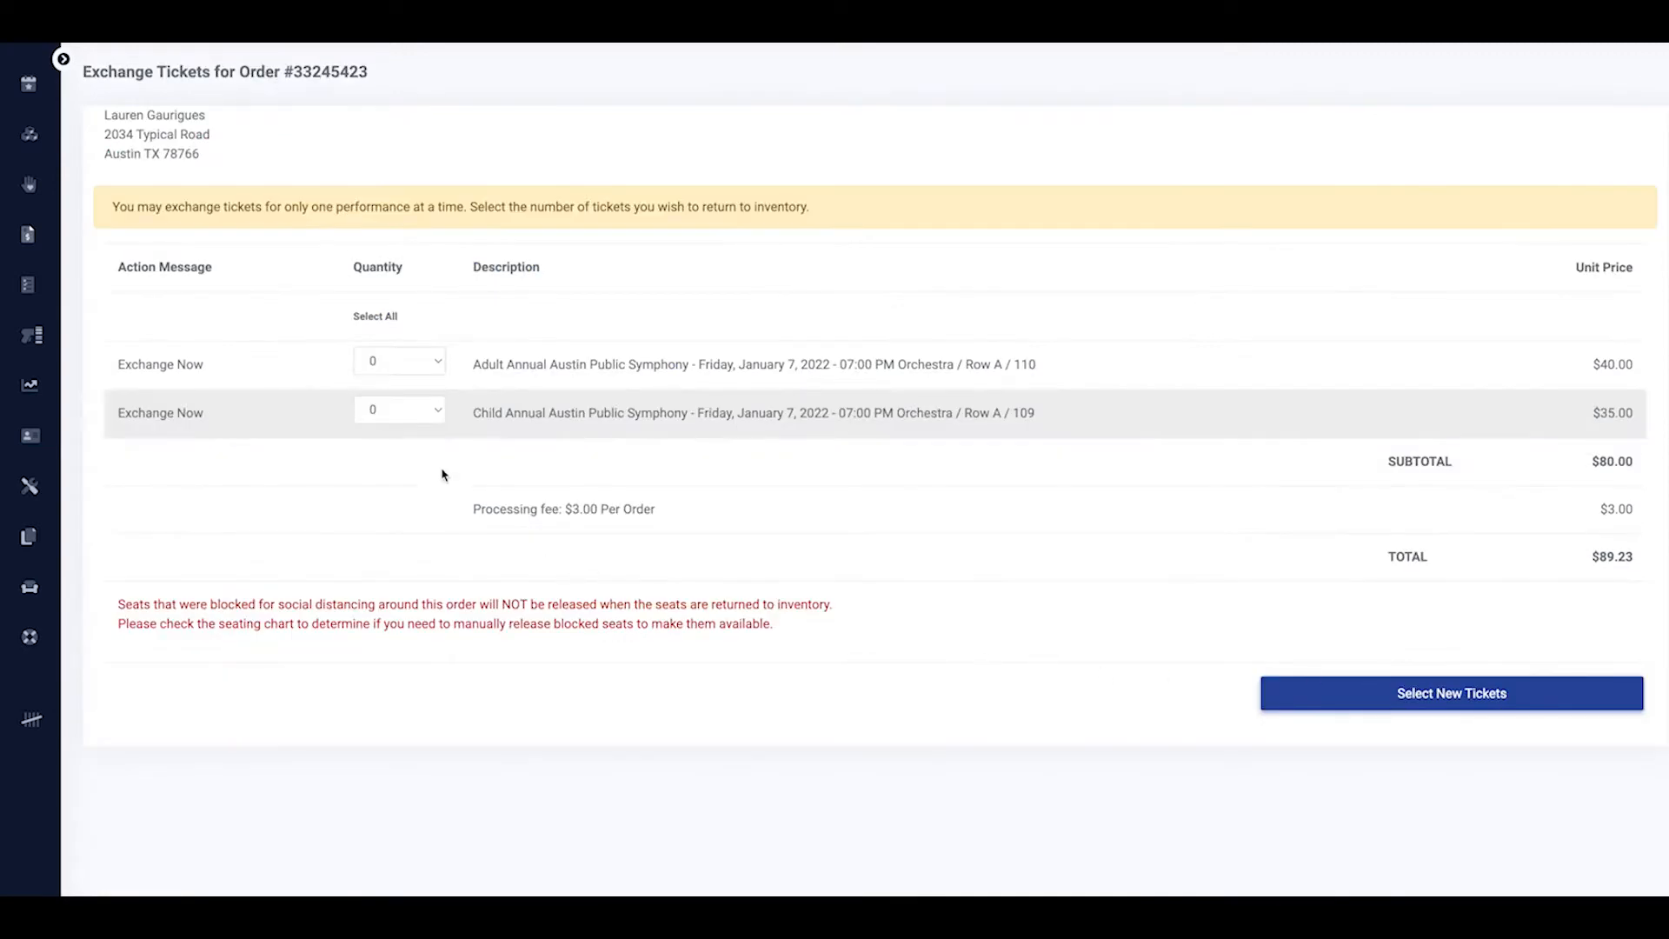
left_click(436, 416)
left_click(427, 432)
left_click(1338, 696)
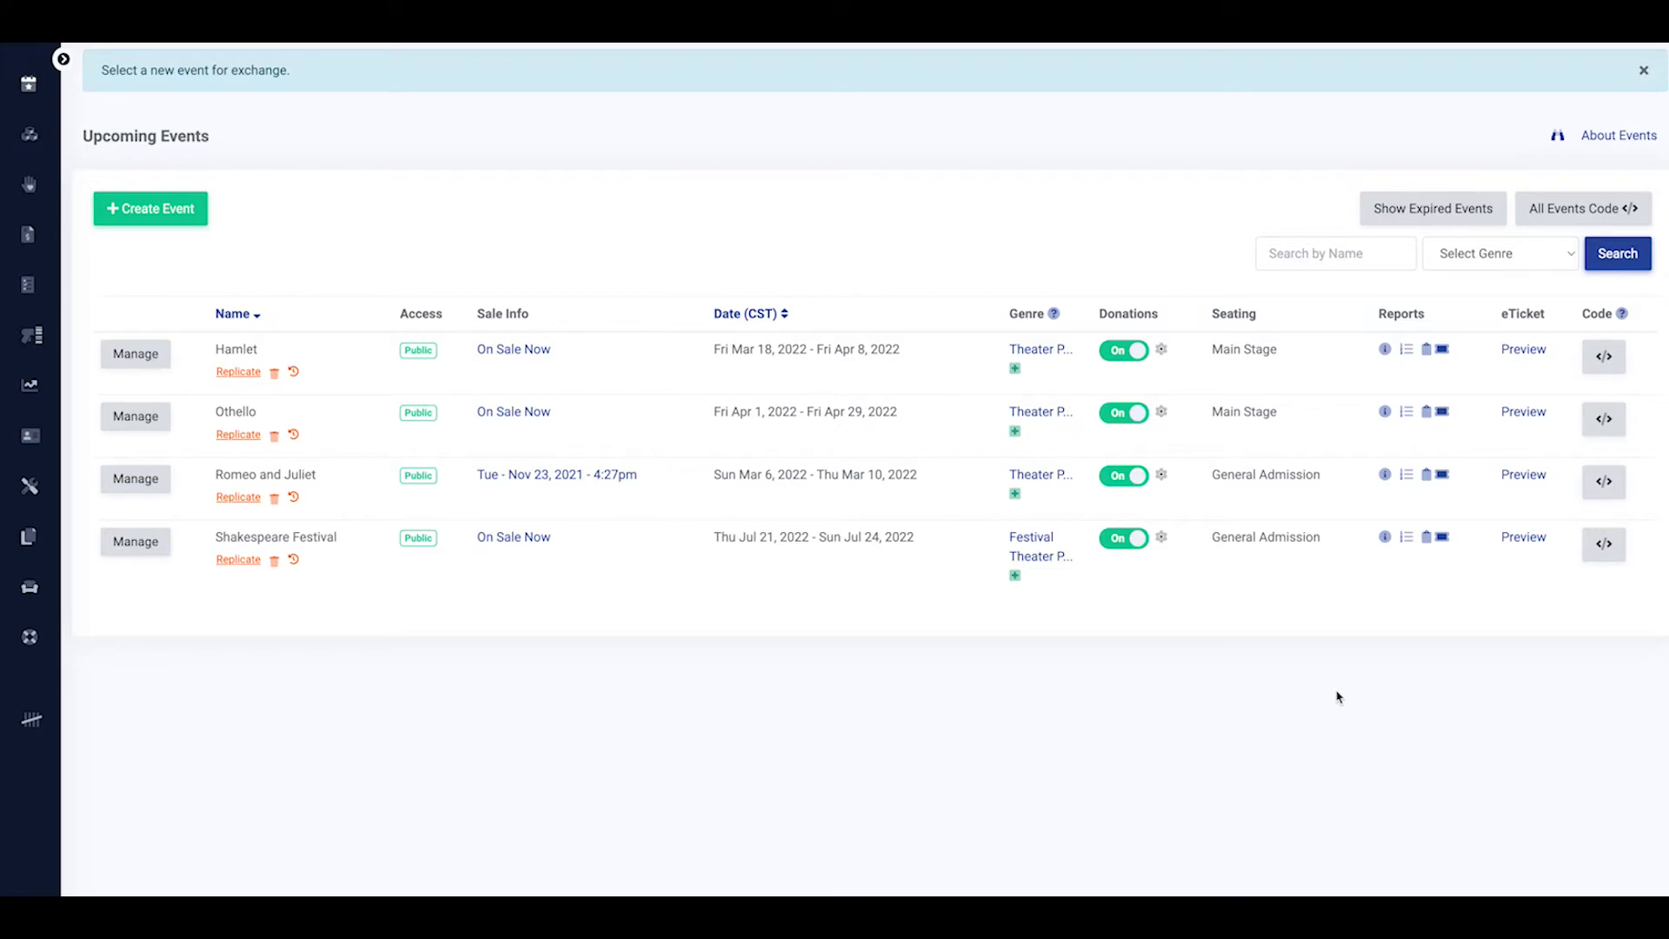
Select Stage Right Row A seats 11 and 12 for Hamlet on March 18, 2022 at 7:00 PM as the replacement tickets
left_click(160, 366)
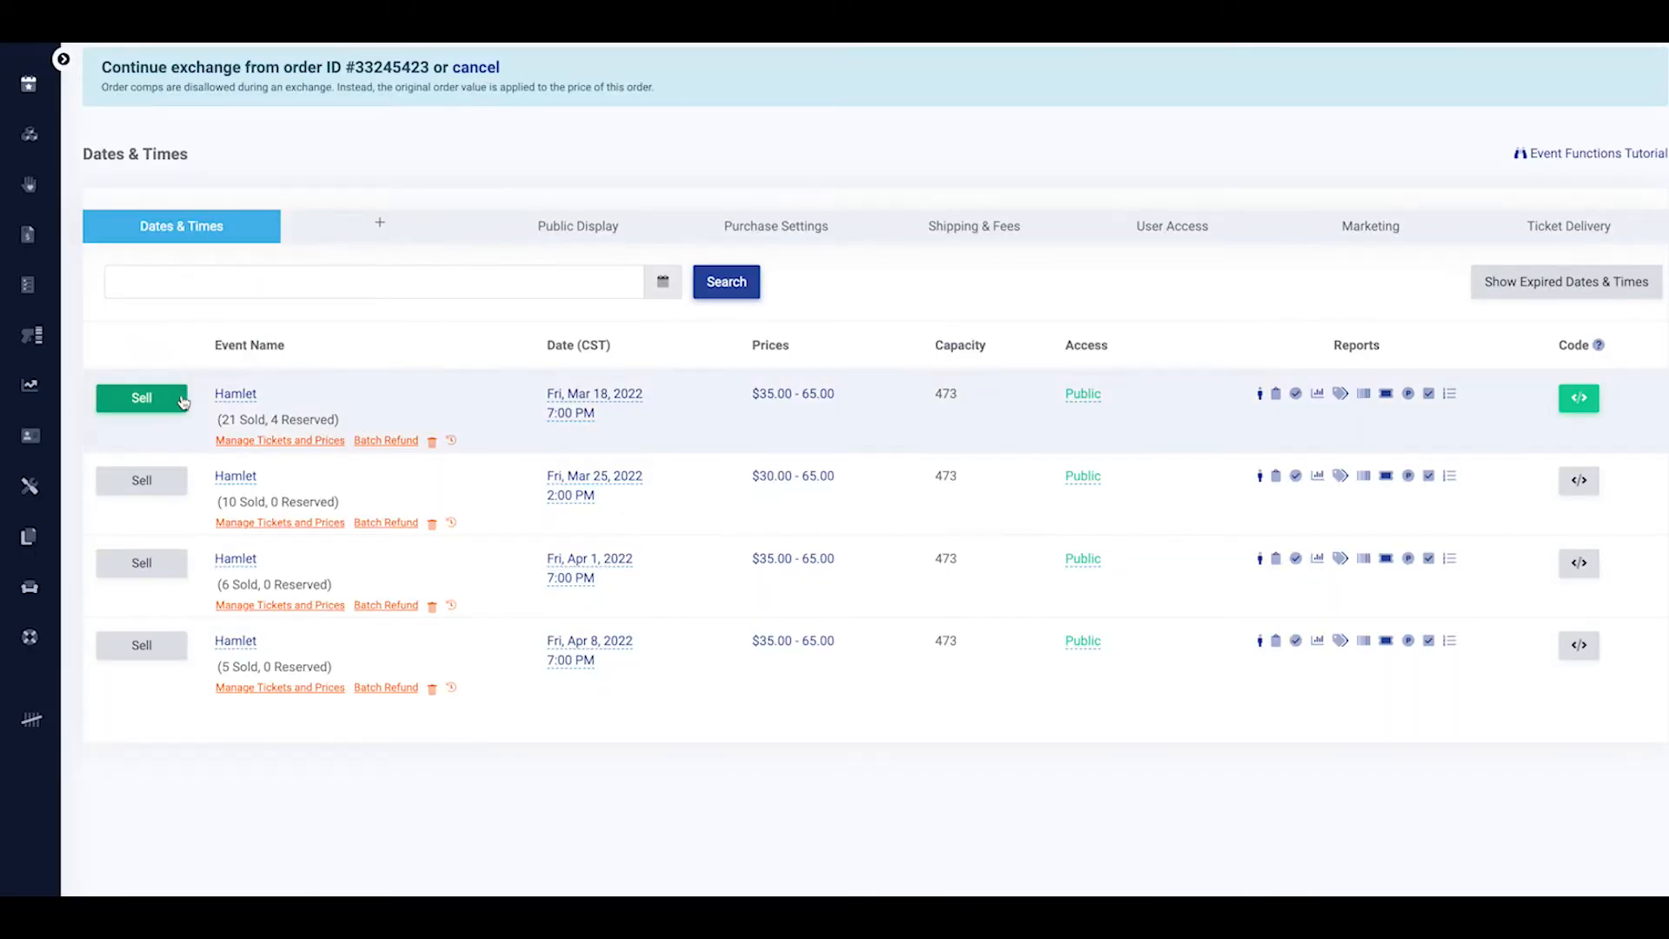
left_click(183, 400)
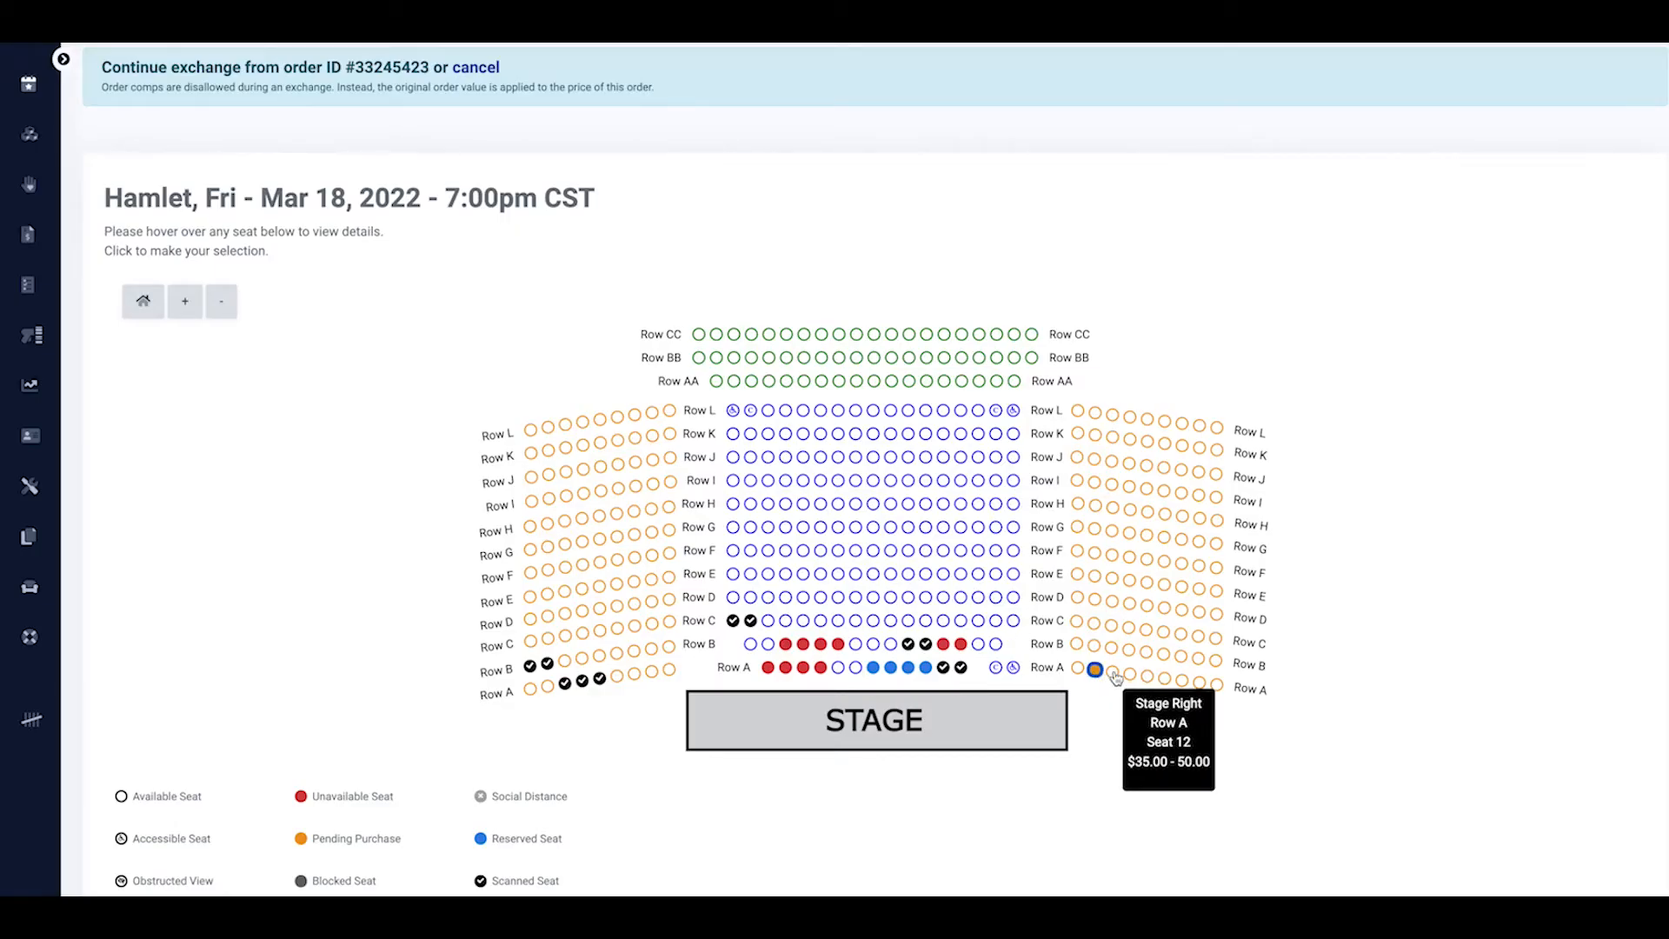
left_click(1115, 674)
scroll(730, 678, "down", 3)
left_click(185, 646)
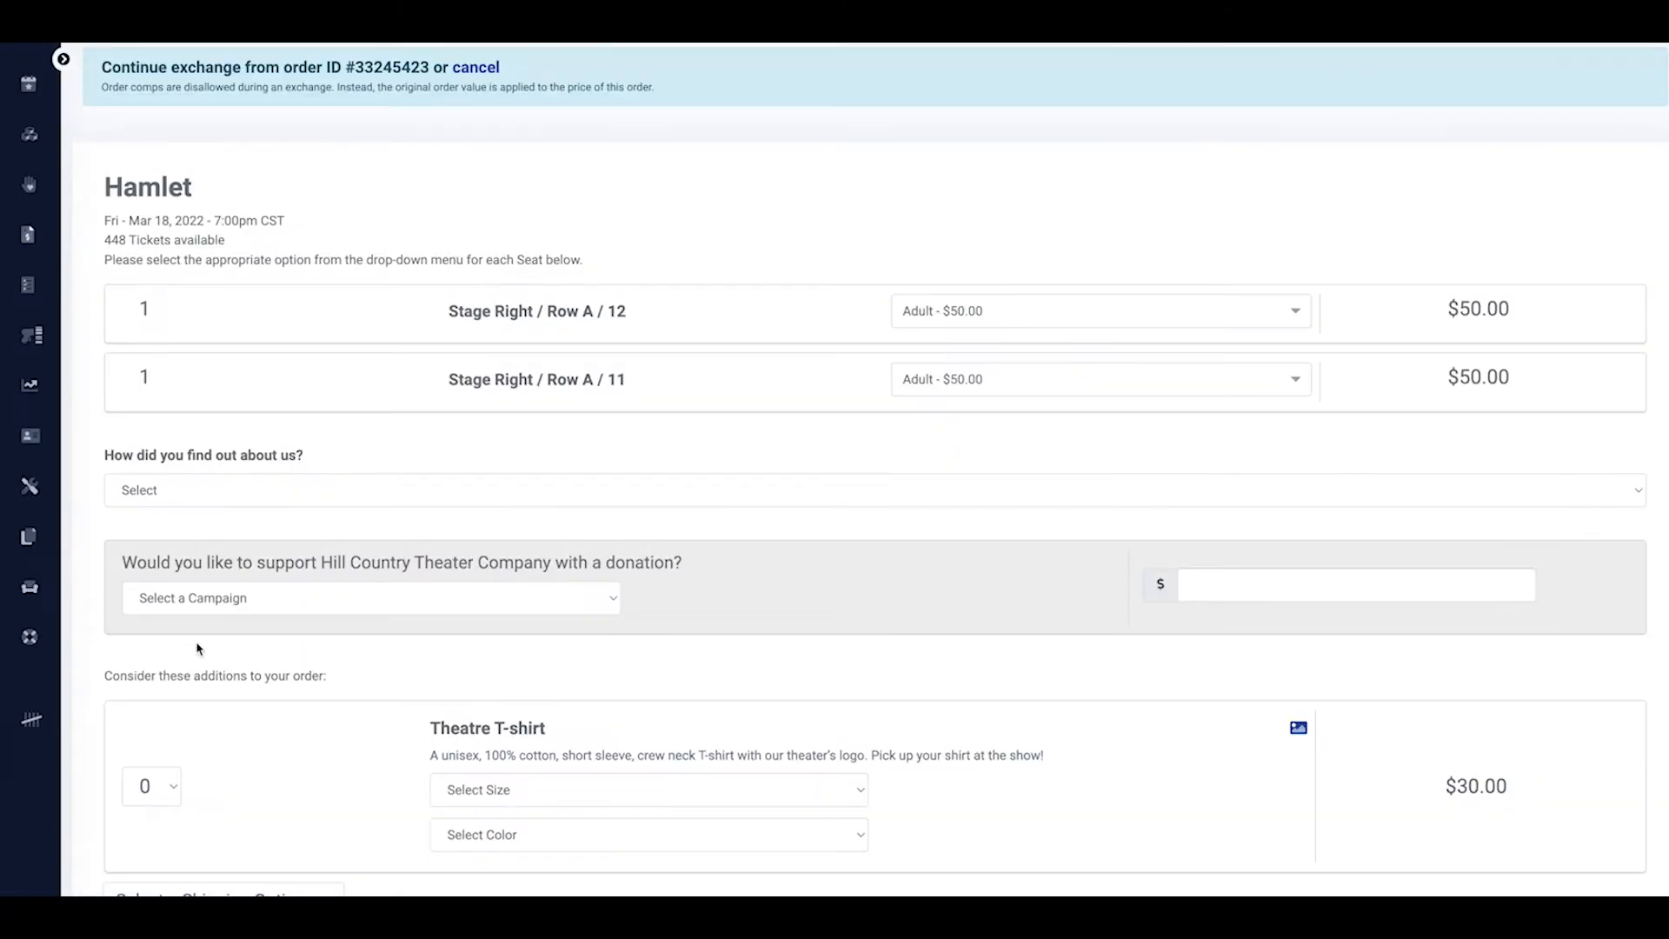
Set the Stage Right Row A 11 ticket to Child under 12 - $35.00
left_click(1017, 379)
left_click(1007, 452)
scroll(841, 535, "down", 1)
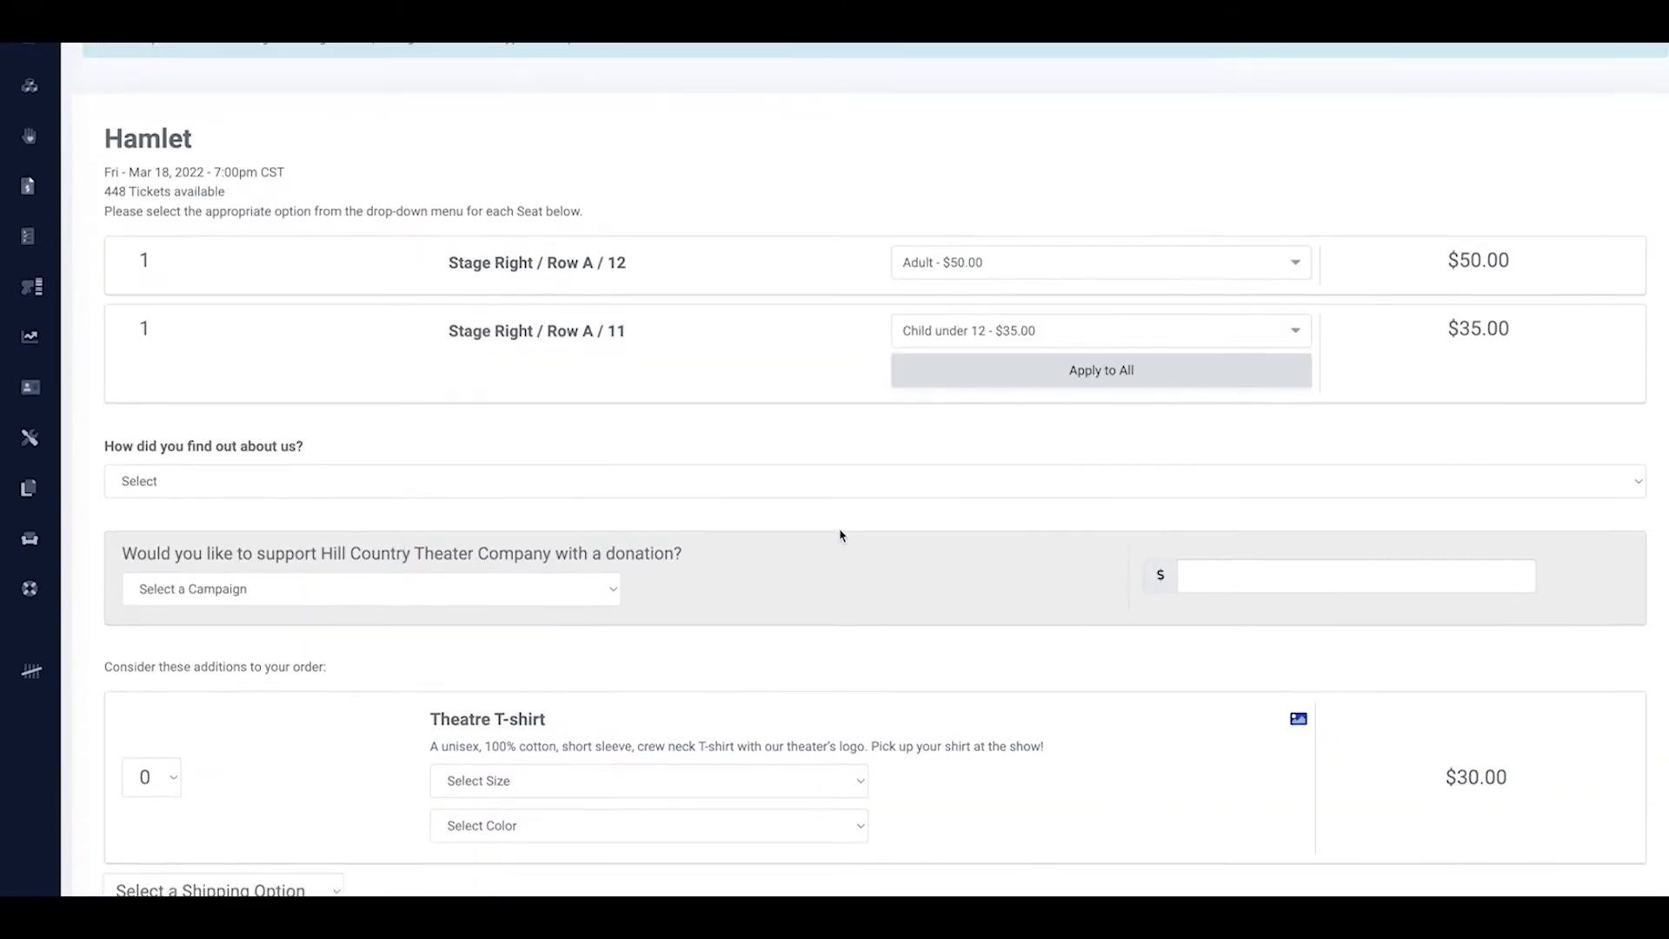
Choose Electronic Delivery, add the tickets to the cart, and accept rounding up to $100.00 with a $4.94 donation
scroll(818, 556, "down", 5)
left_click(326, 470)
left_click(296, 492)
left_click(335, 548)
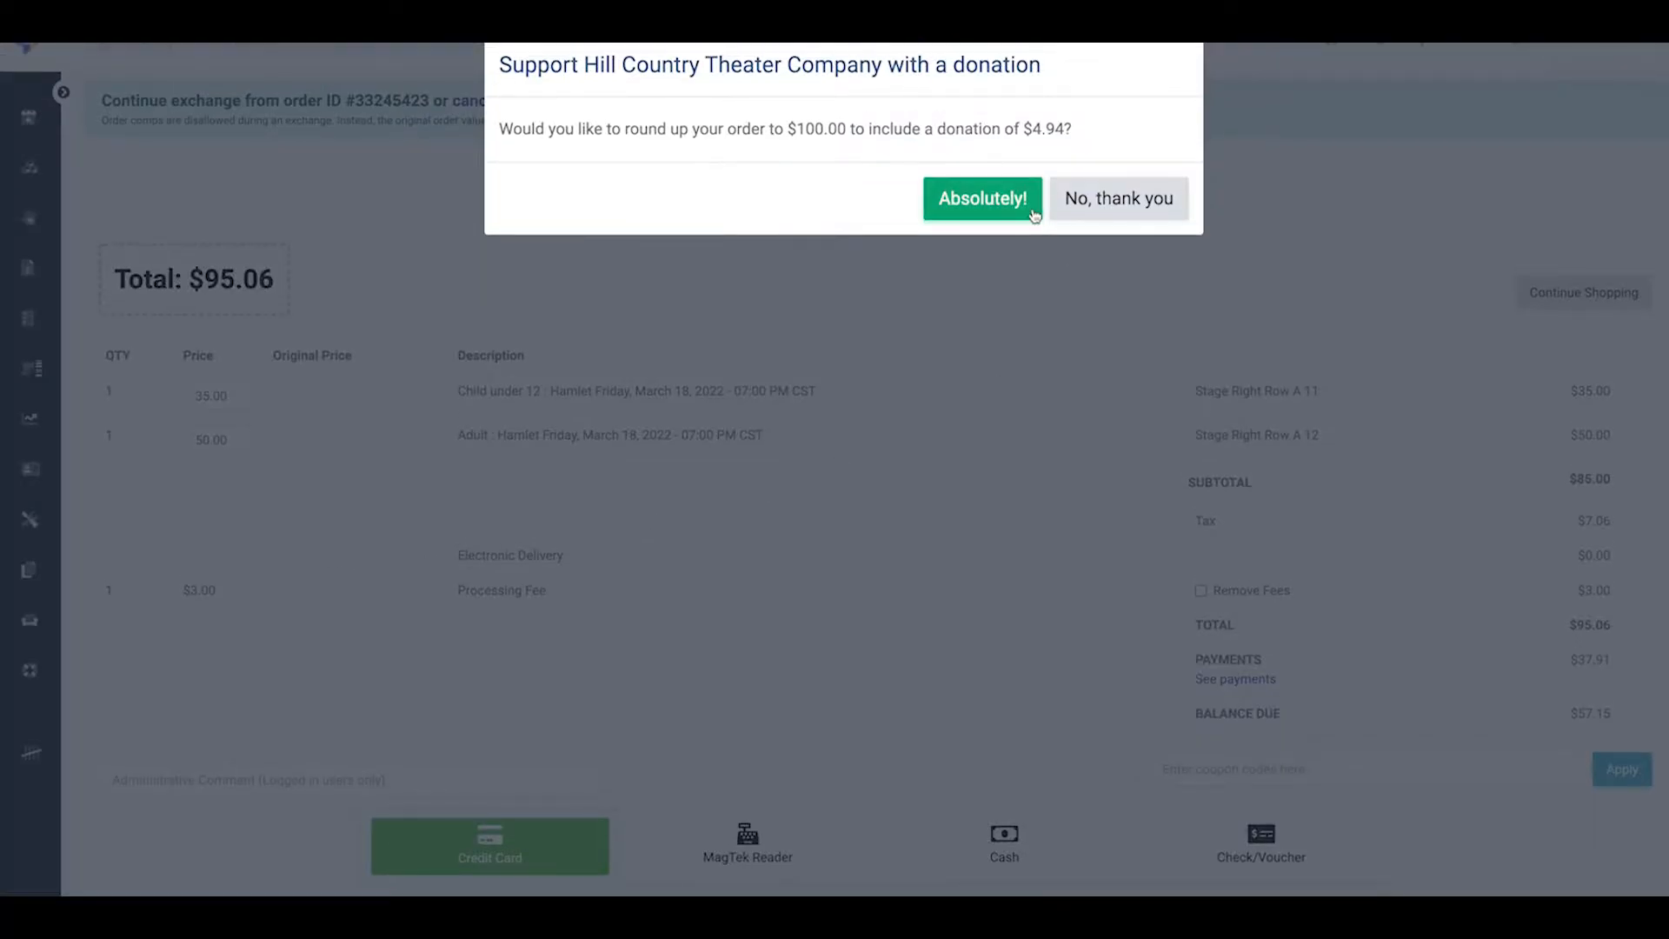
left_click(1032, 212)
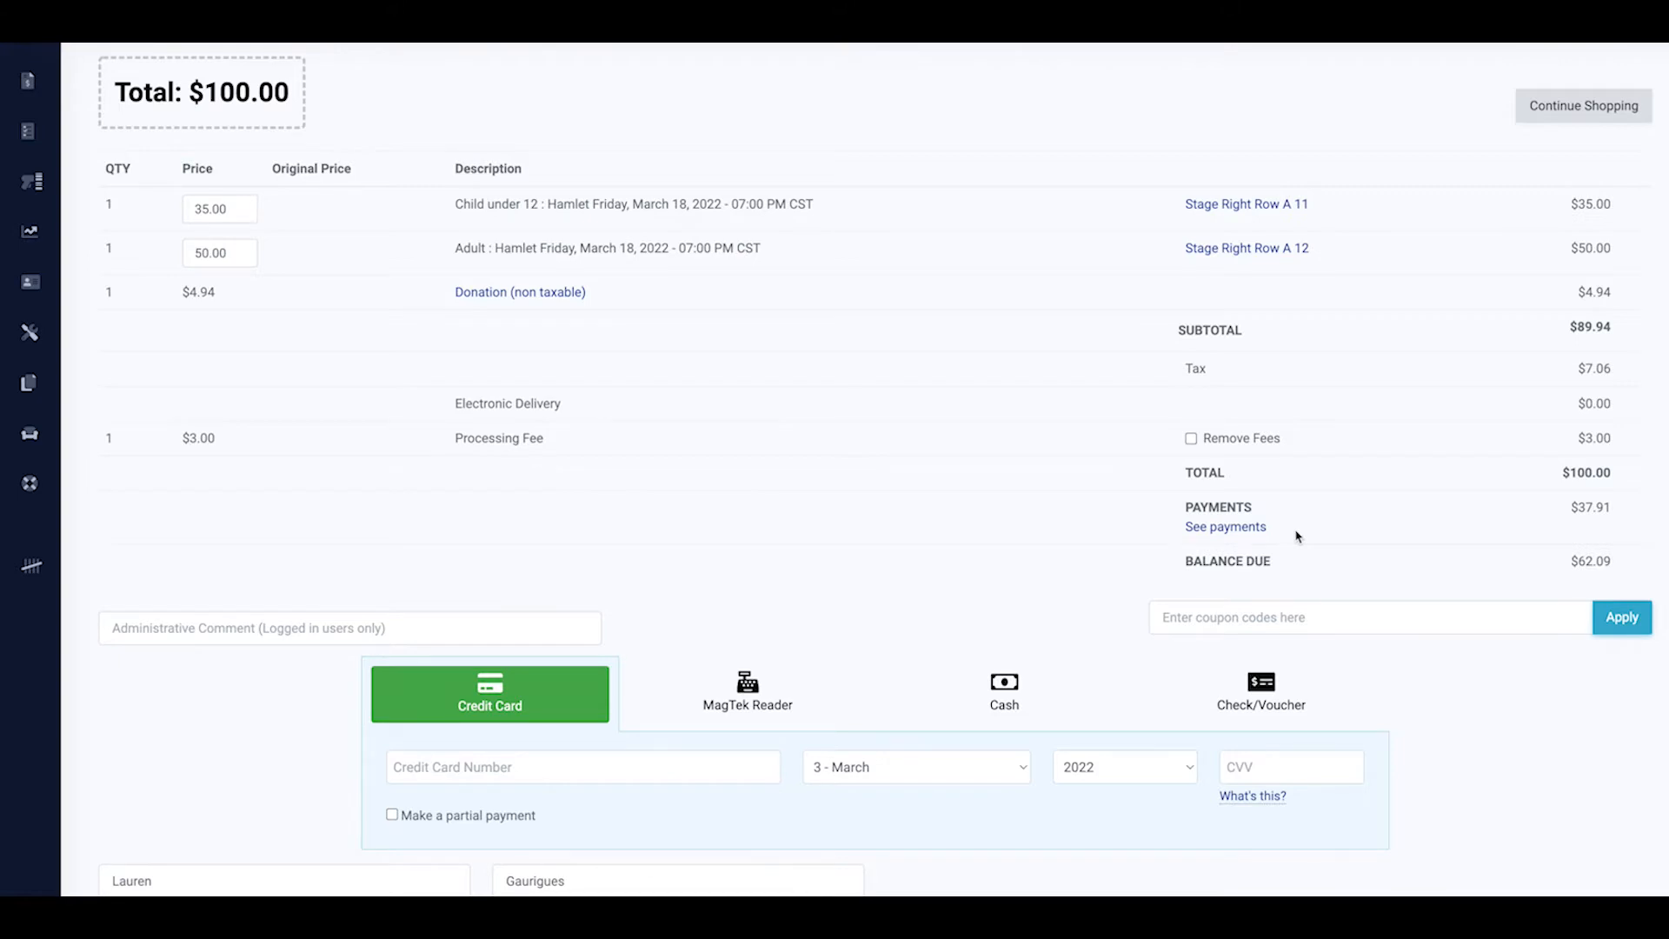
Waive the processing fee and choose Cash as the payment method for the balance due
left_click(1191, 438)
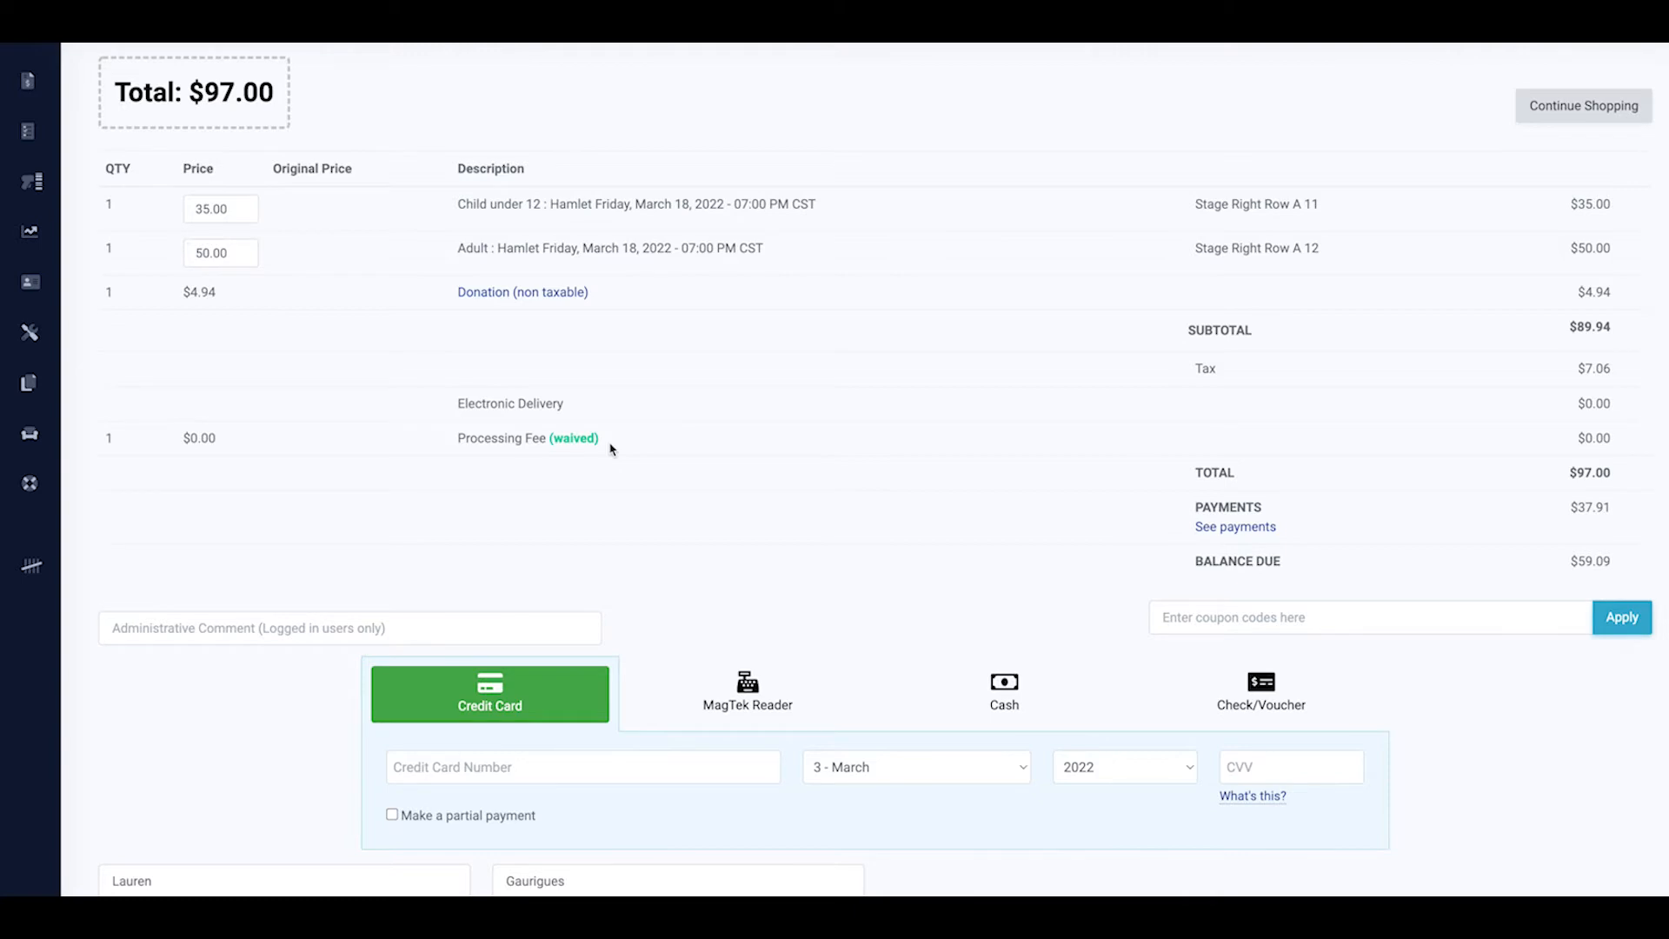
scroll(615, 447, "down", 5)
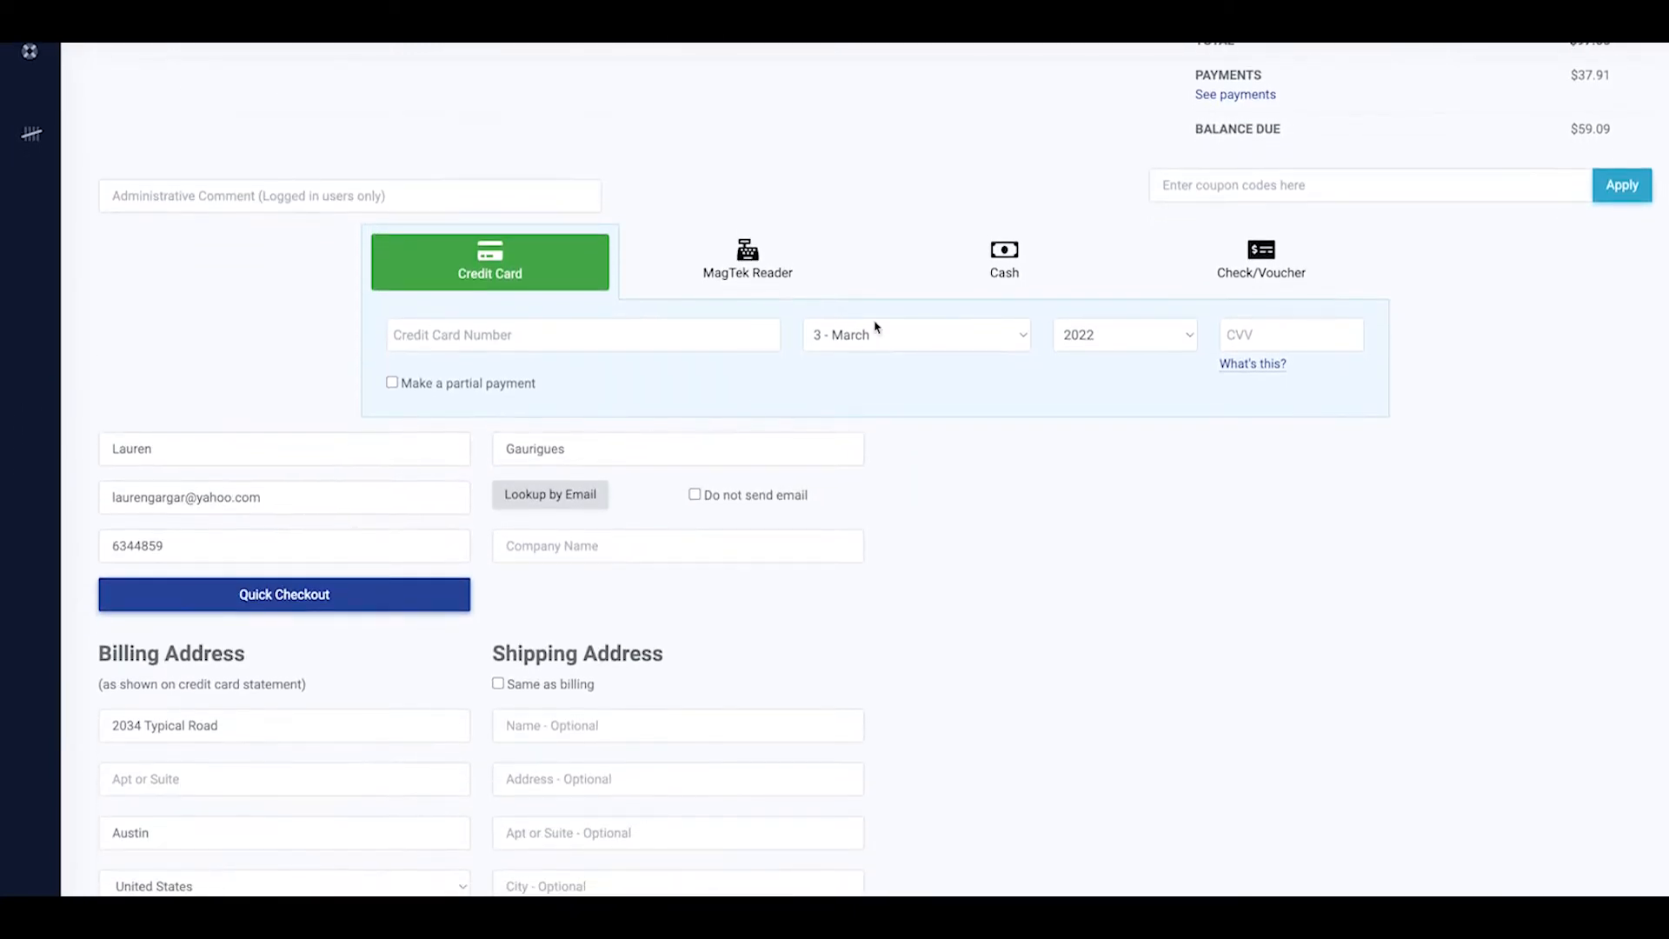
left_click(948, 276)
scroll(949, 276, "down", 2)
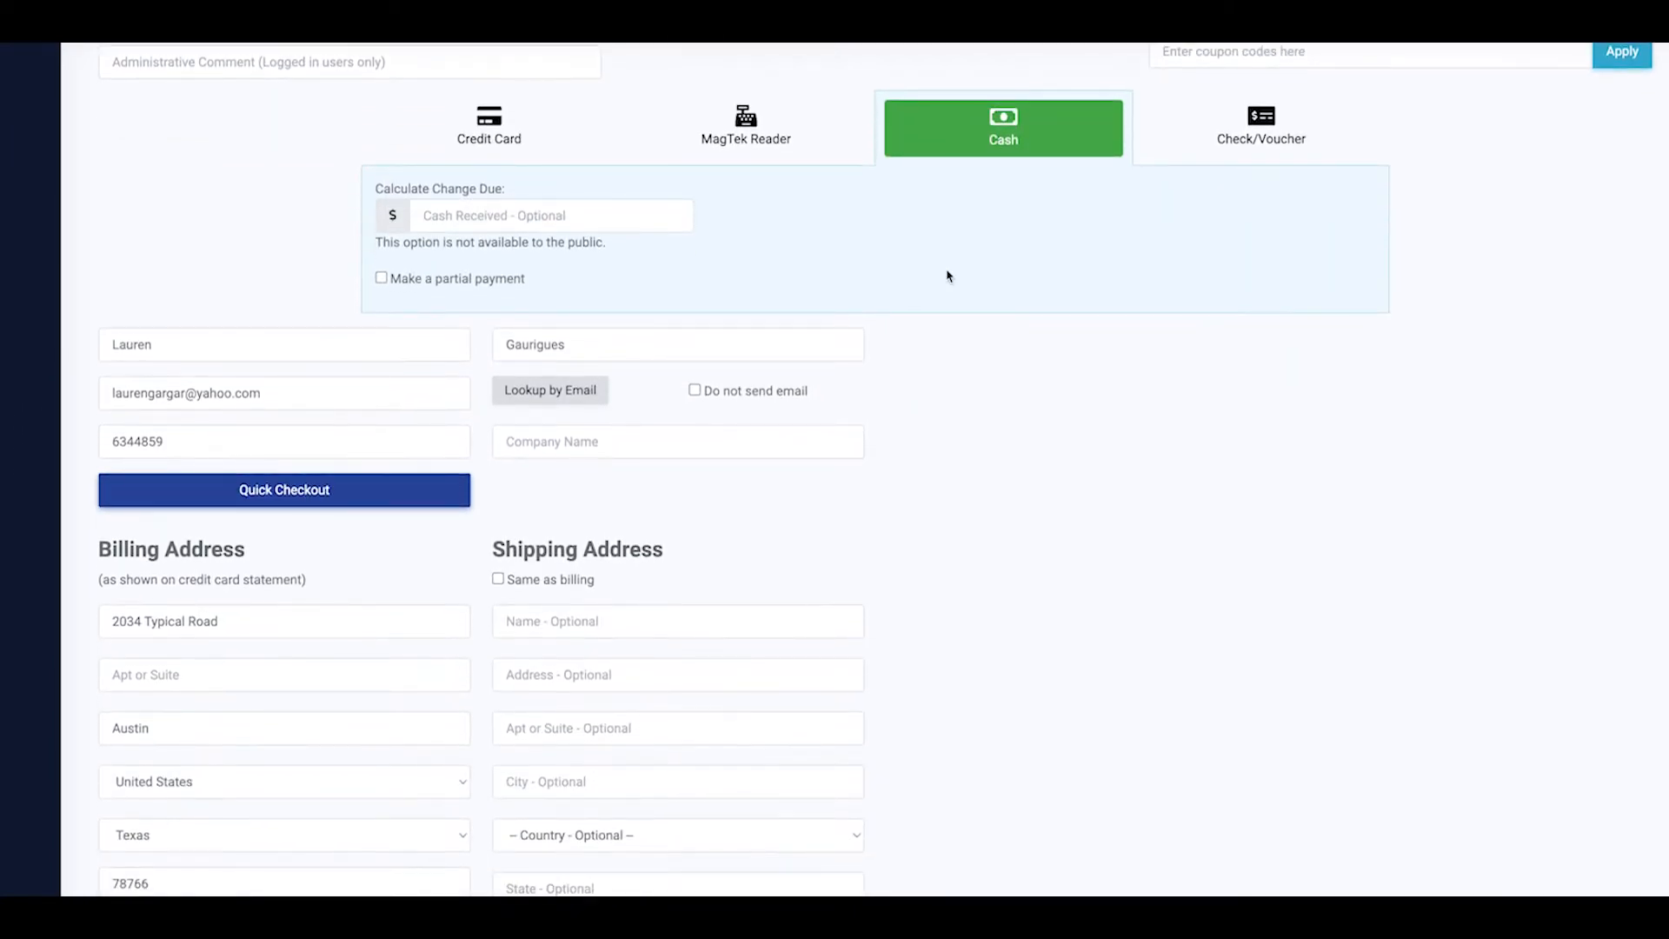
scroll(948, 277, "down", 5)
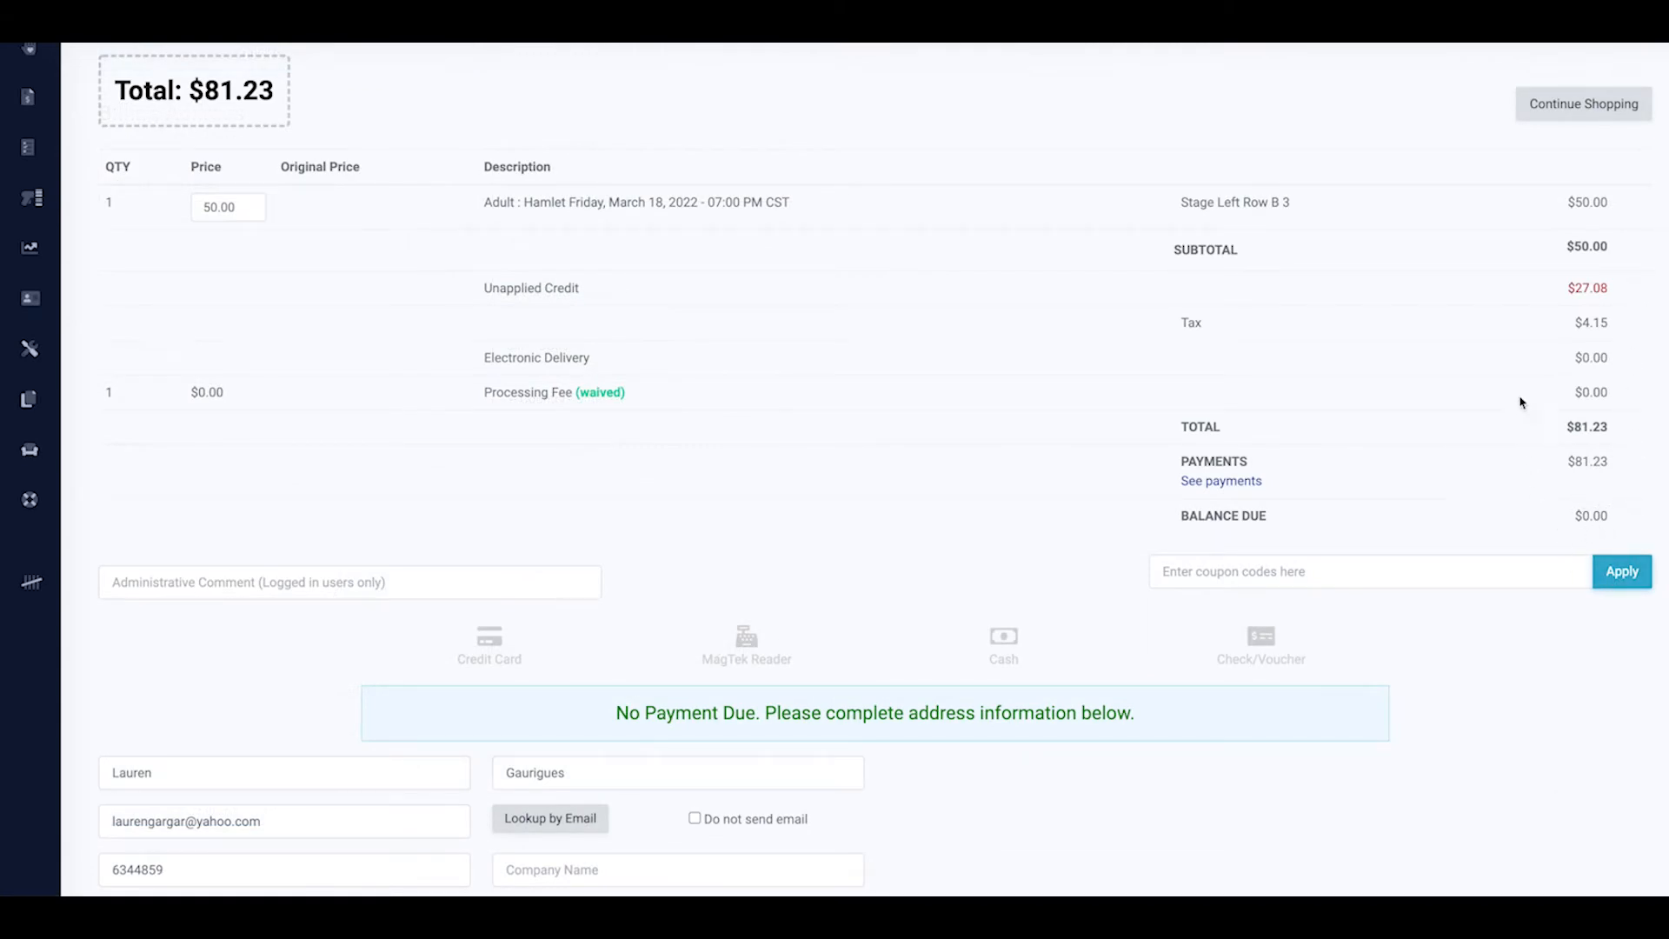
Complete the exchange for the adult Hamlet ticket, Stage Left Row B 3, with Quick Checkout
scroll(1526, 287, "down", 1)
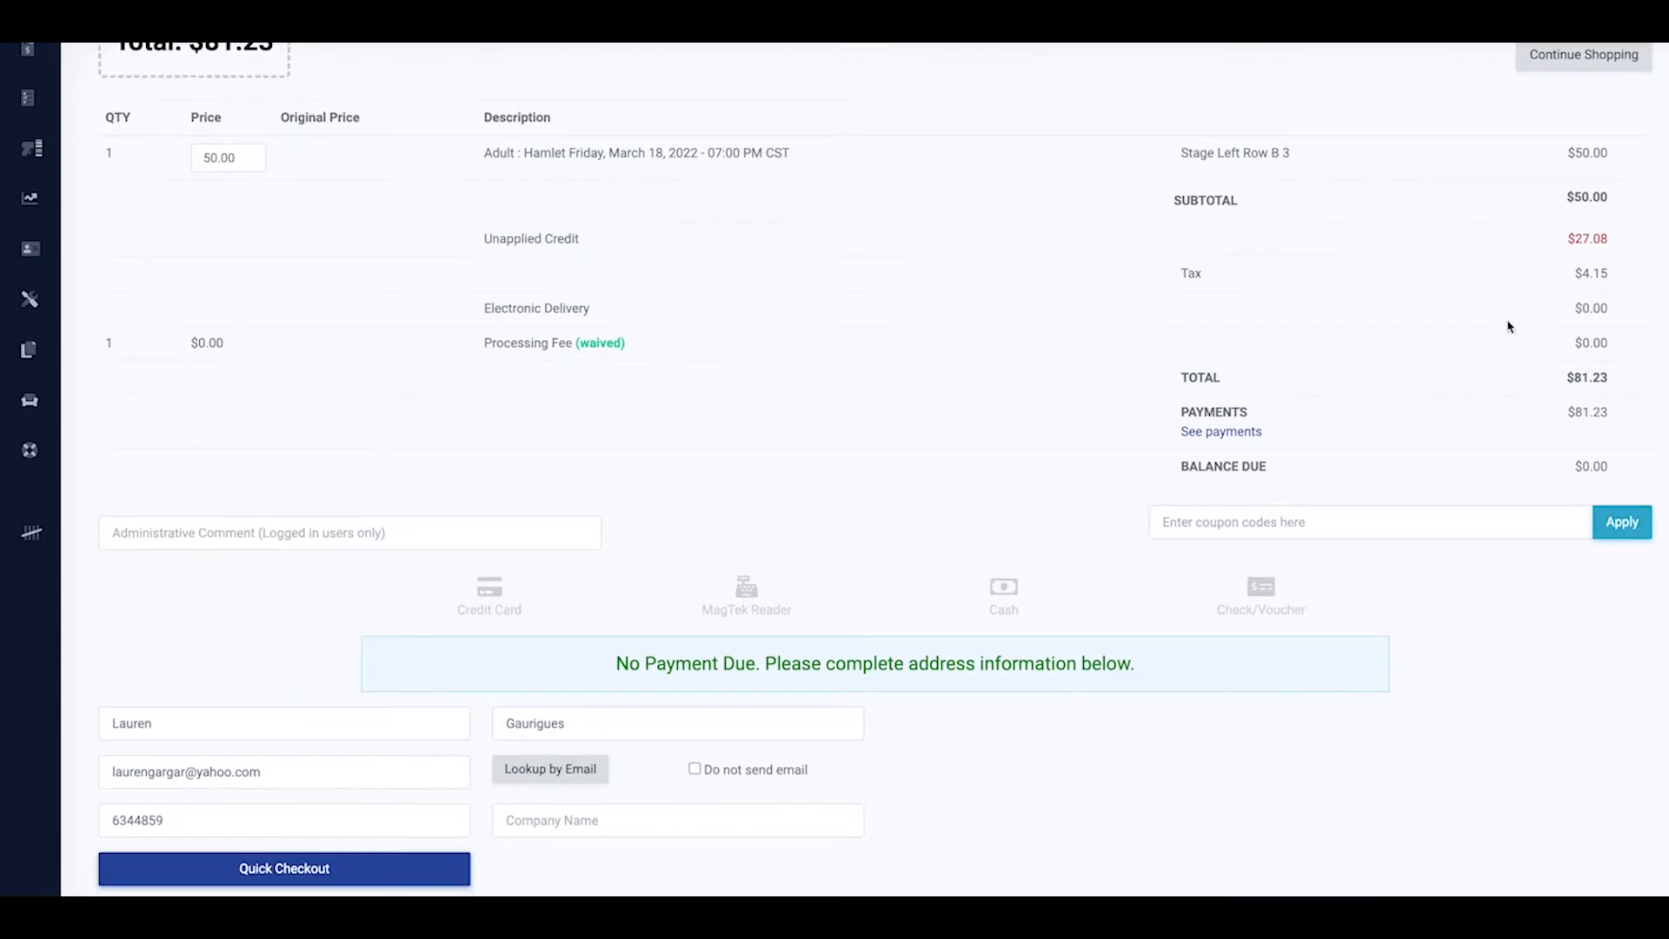
left_click(429, 868)
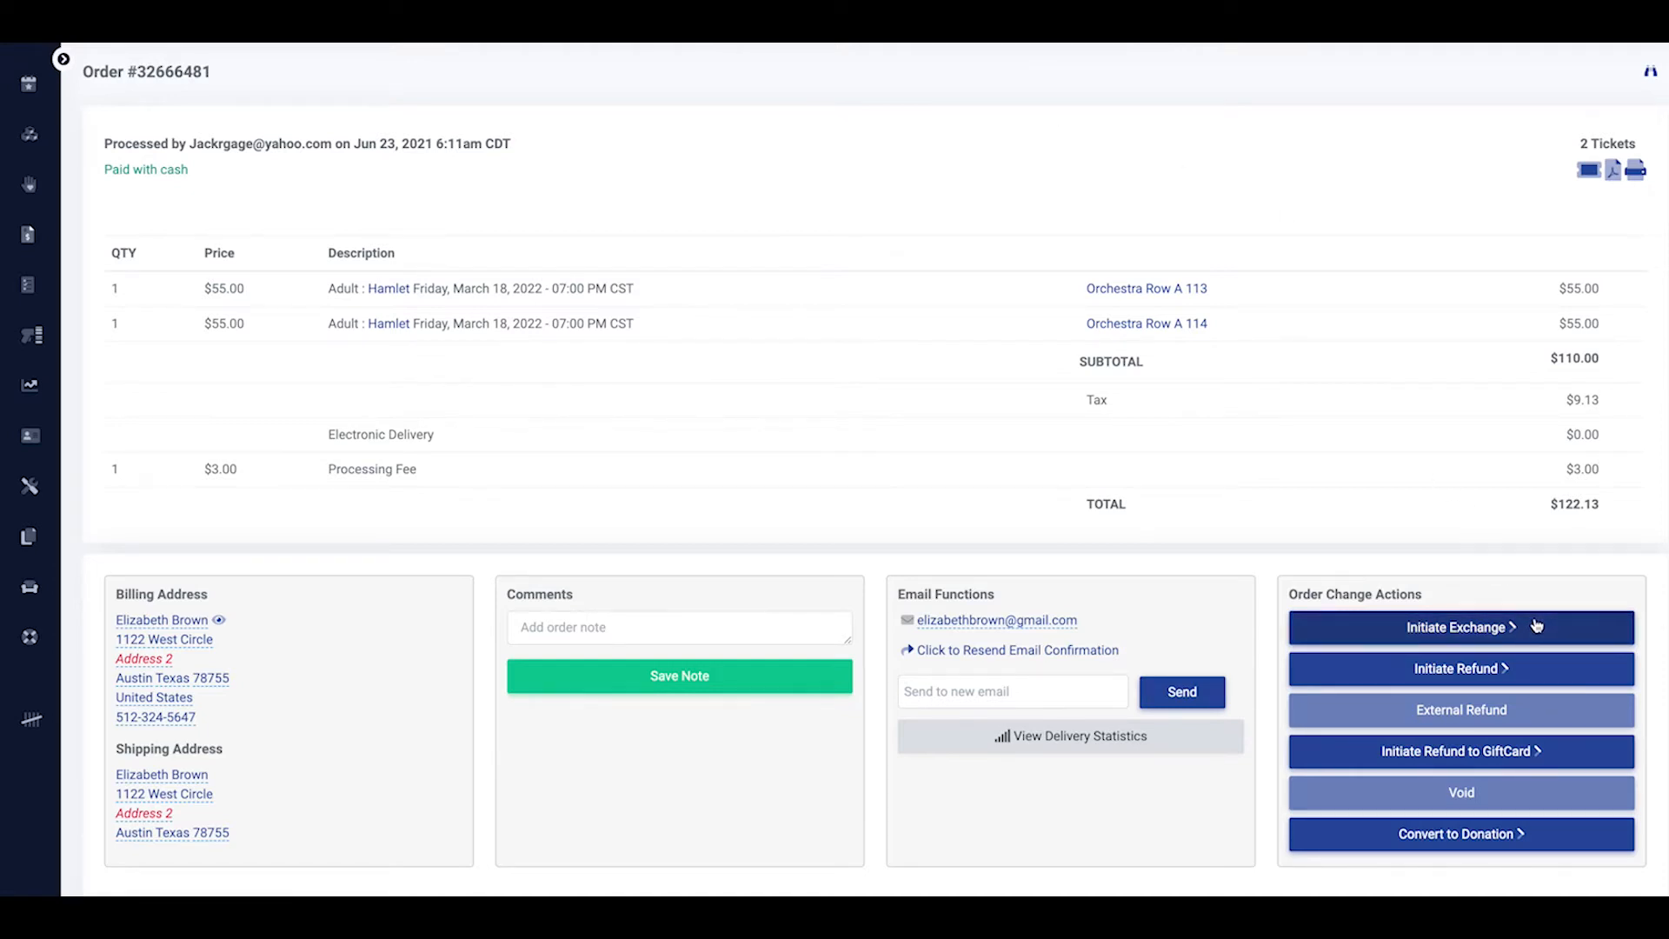
Process a refund for only the Orchestra Row A 114 Hamlet ticket, leaving out seat 113 and the processing fee
left_click(1541, 672)
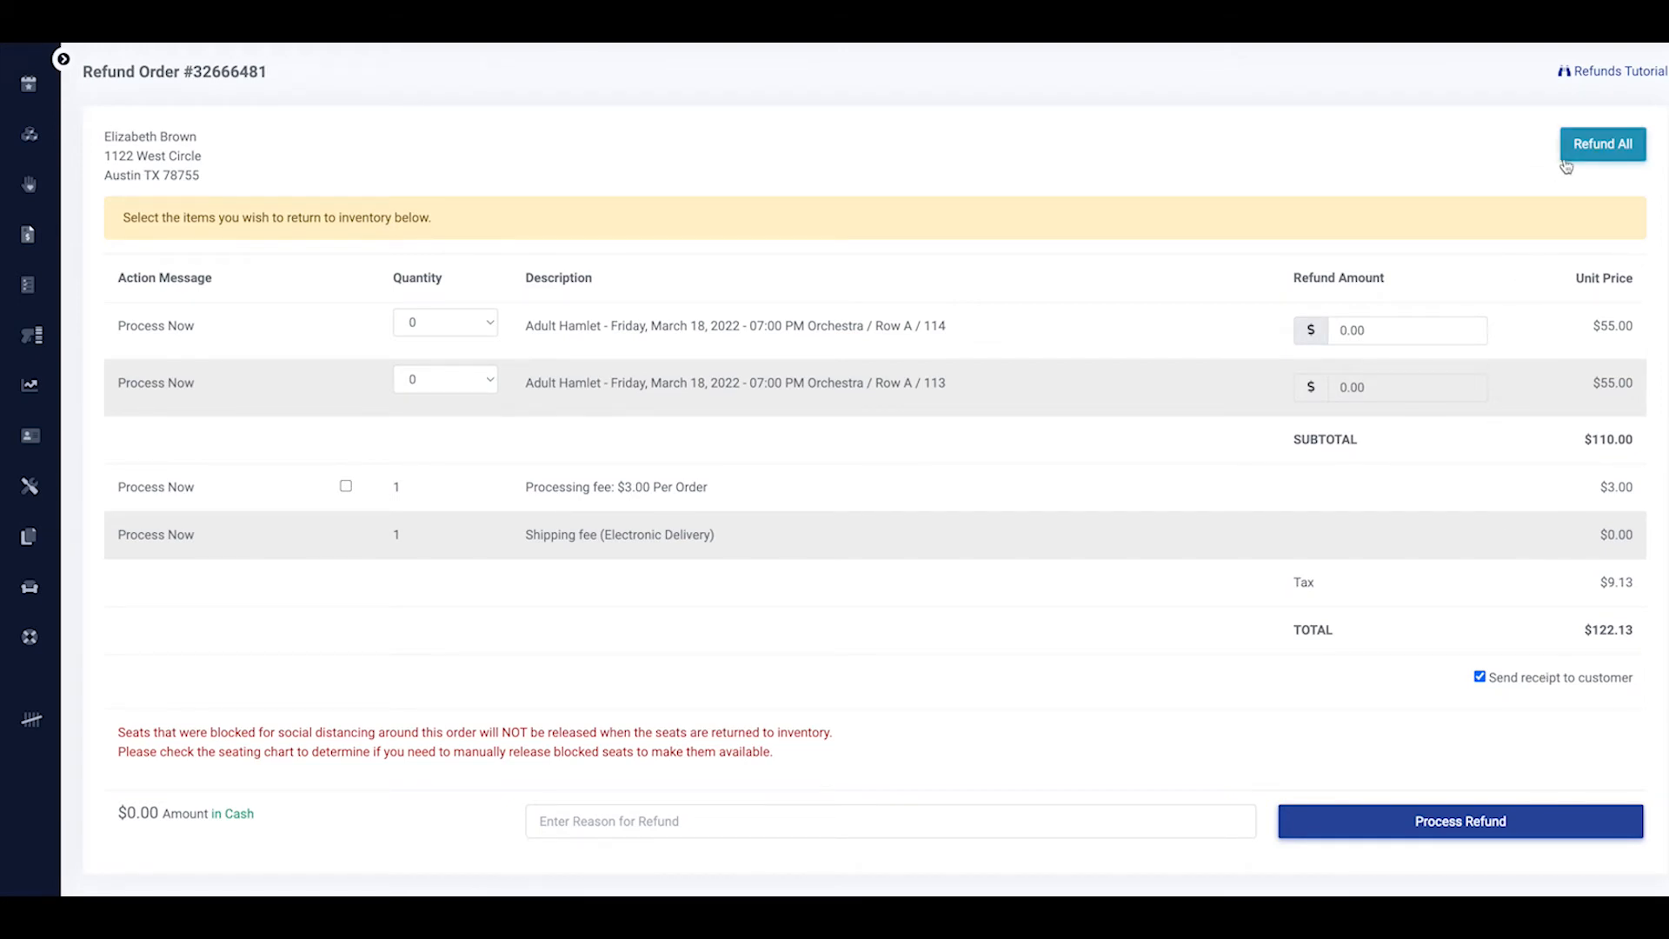
left_click(1566, 161)
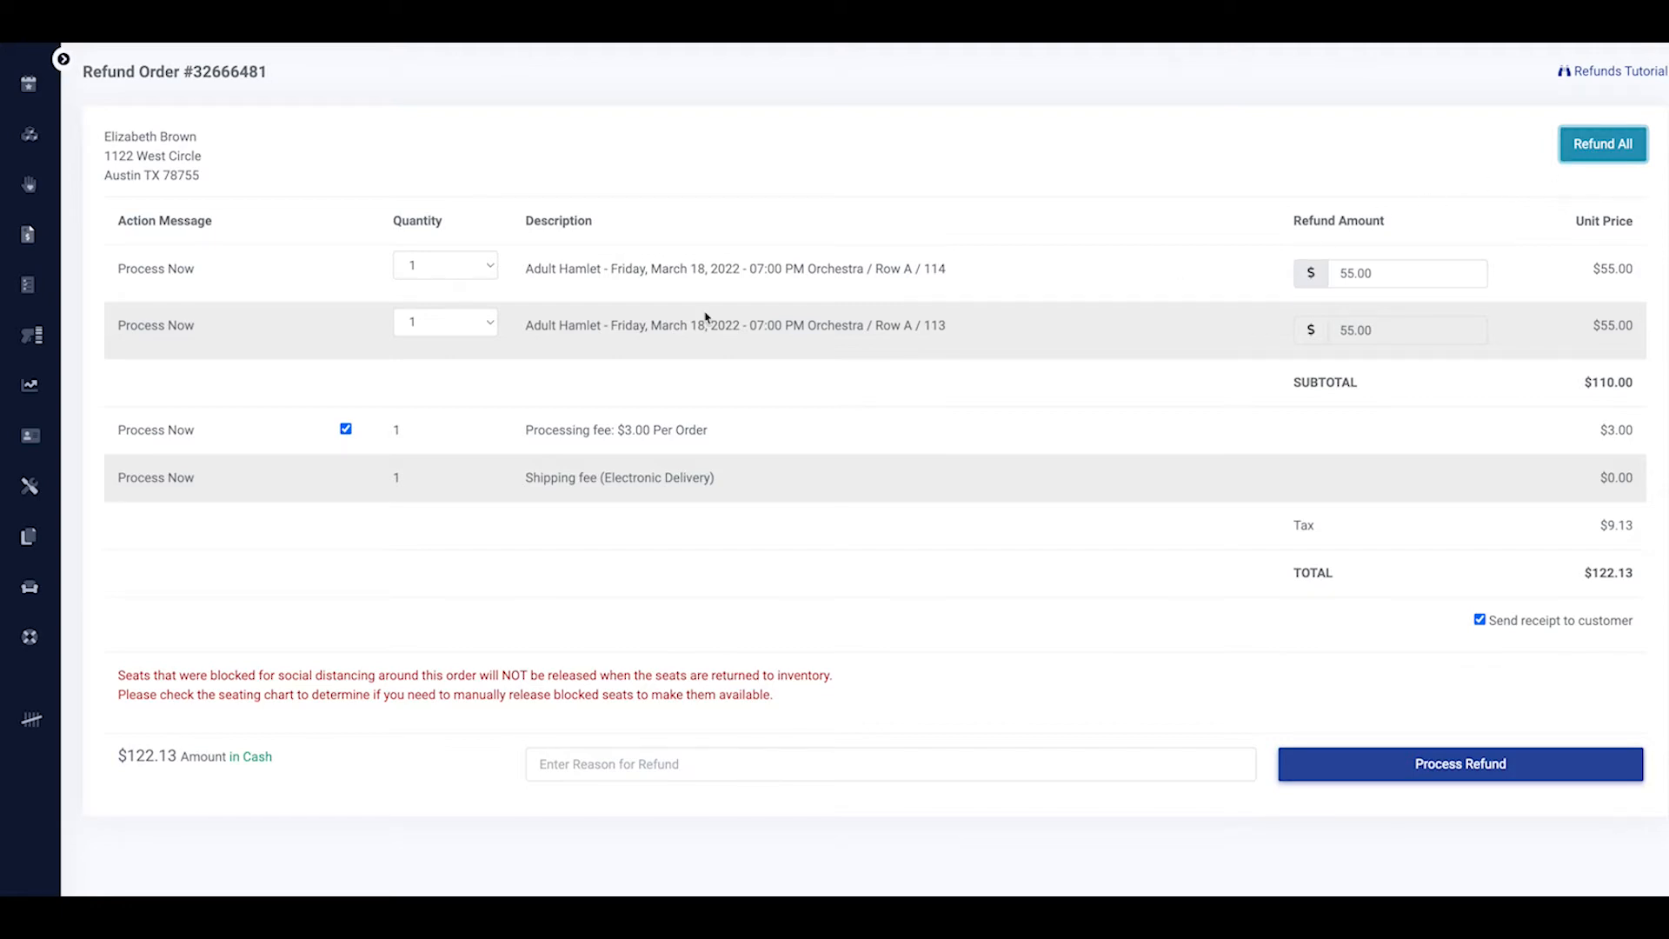
left_click(486, 322)
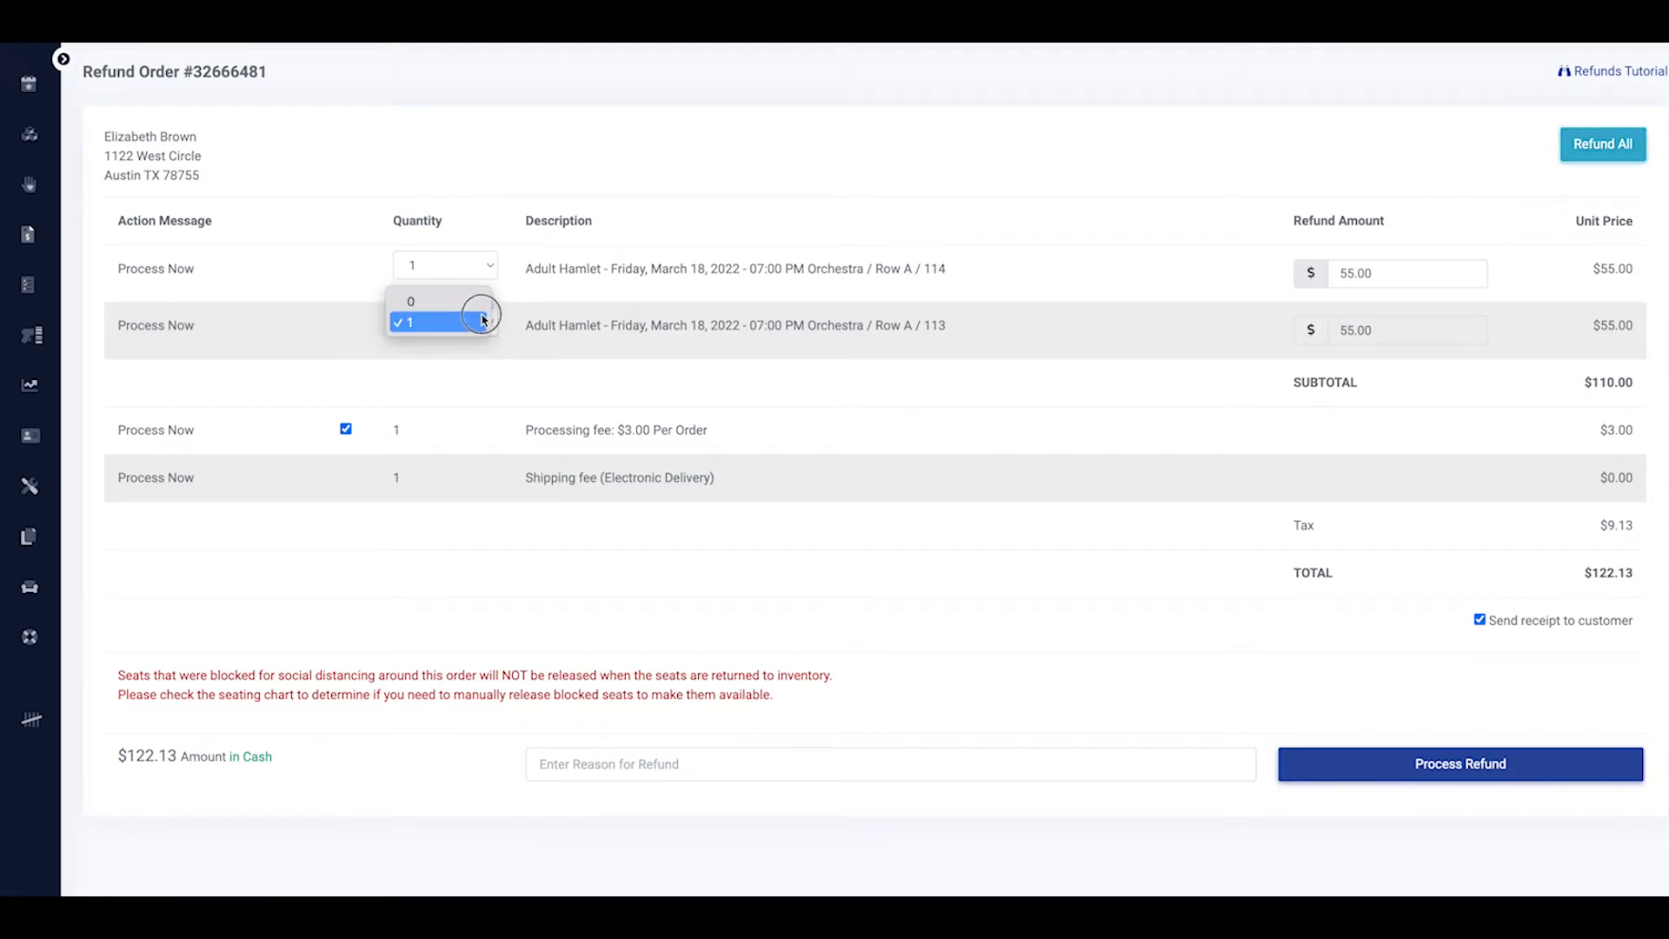
left_click(483, 301)
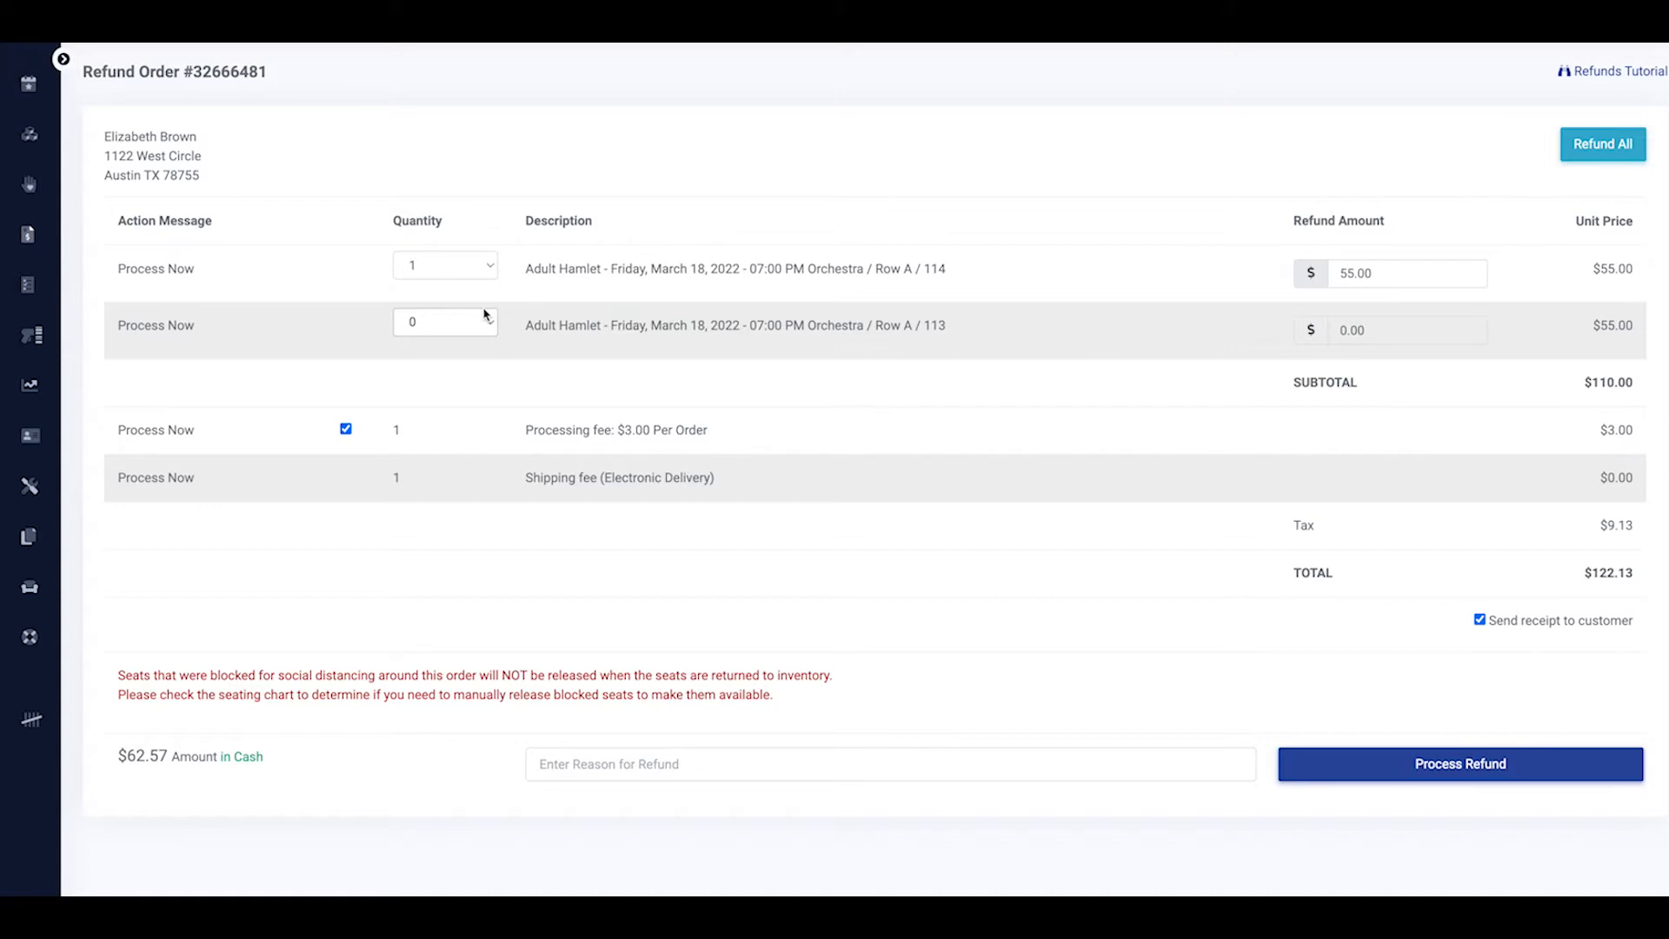
left_click(346, 429)
left_click(1343, 770)
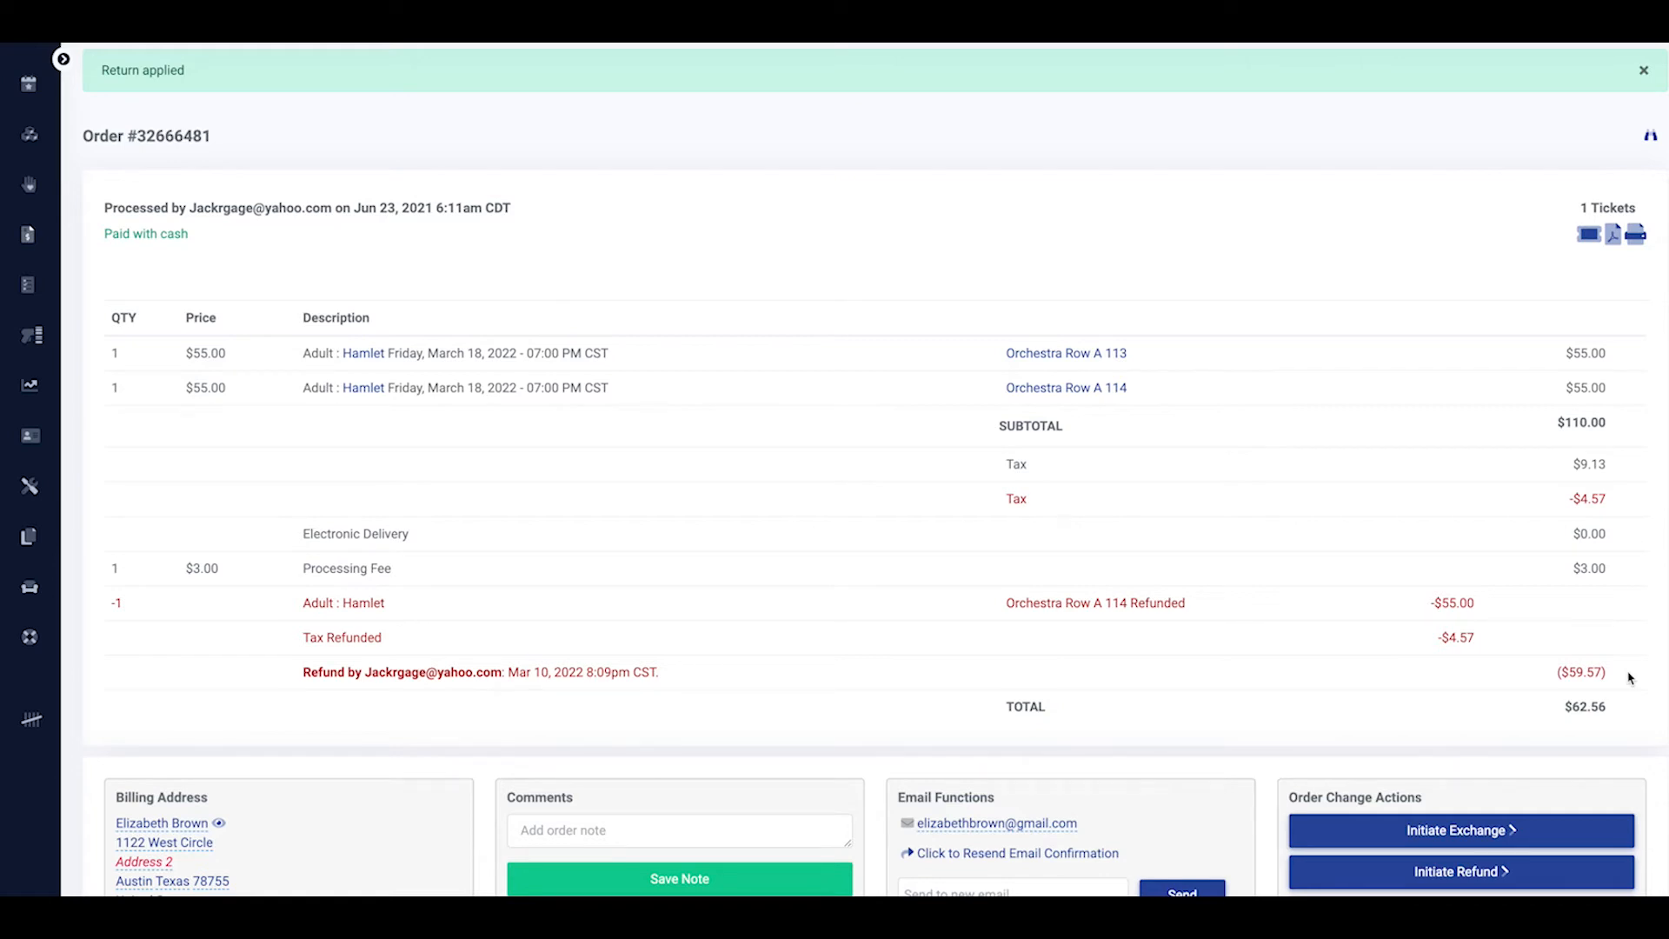
Start another refund on the same order, returning 1 Orchestra Row A 113 ticket with a refund amount of 0
left_click(1552, 873)
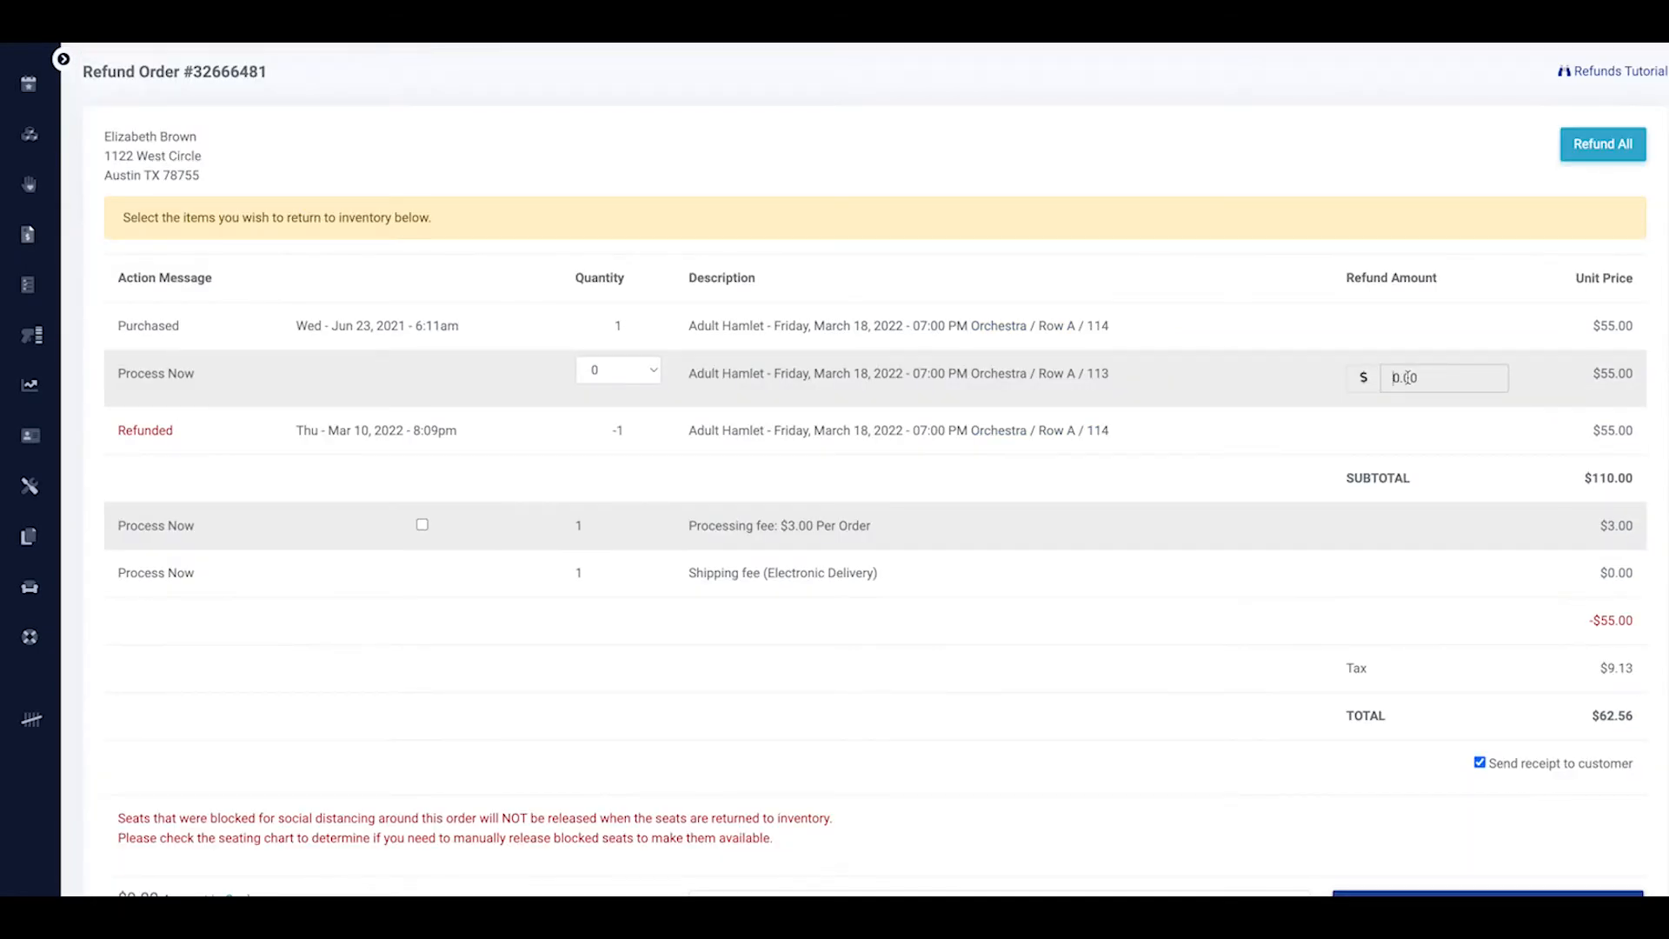
type("55")
key("BackSpace")
key("BackSpace")
key("BackSpace")
type("0")
left_click(640, 381)
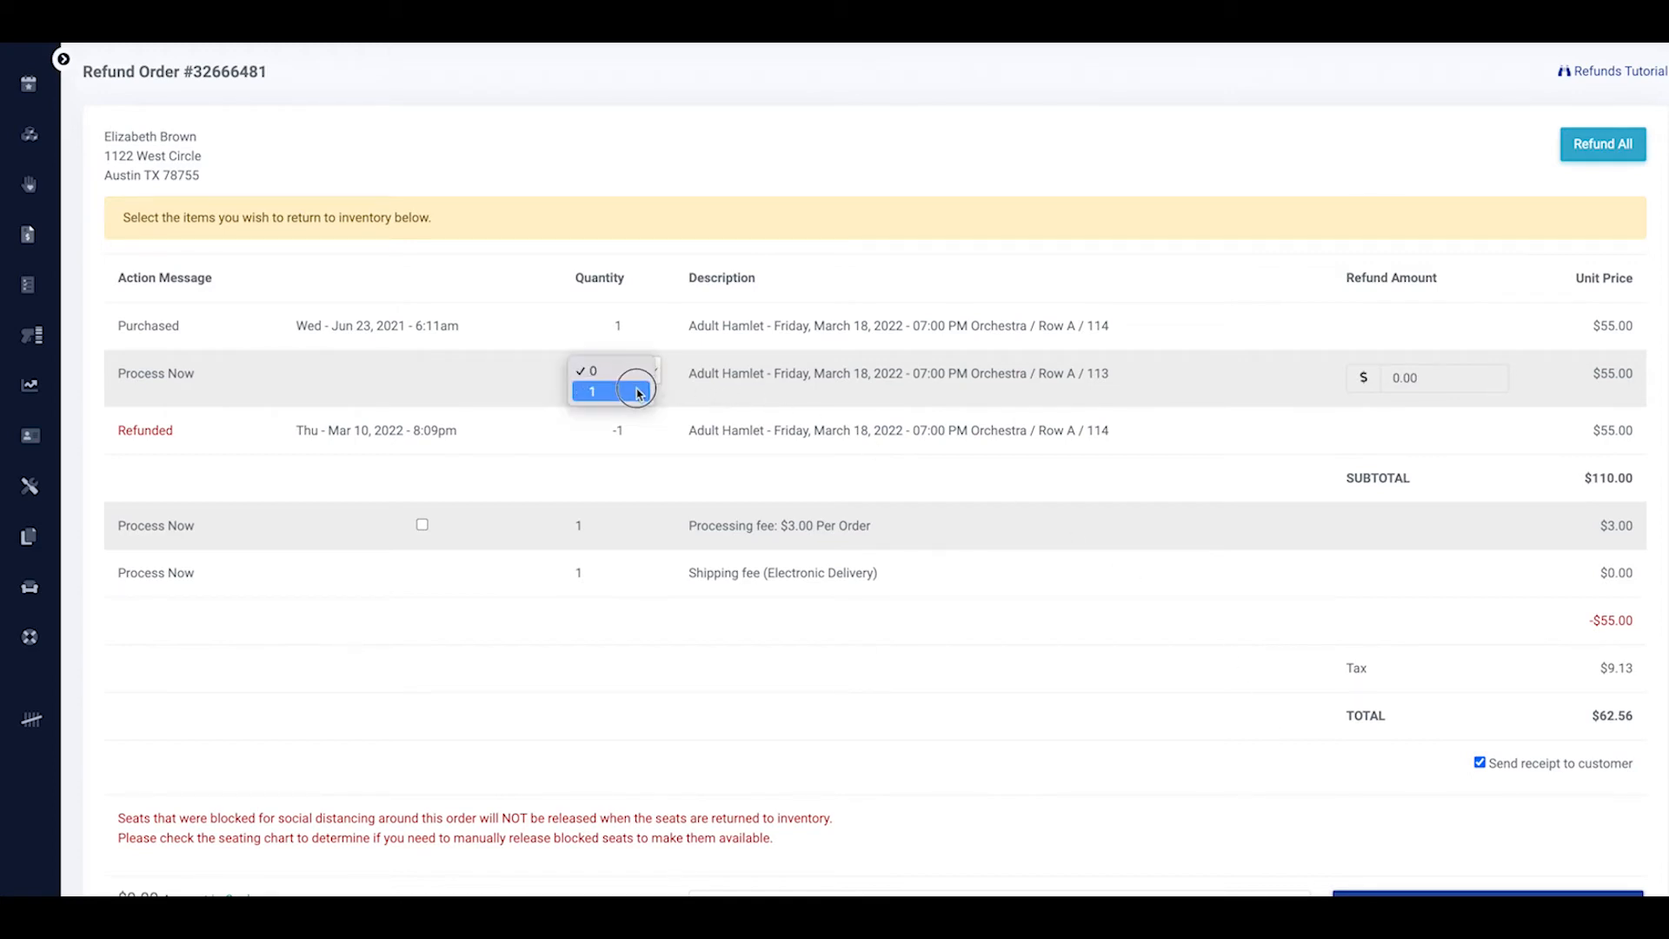
left_click(644, 391)
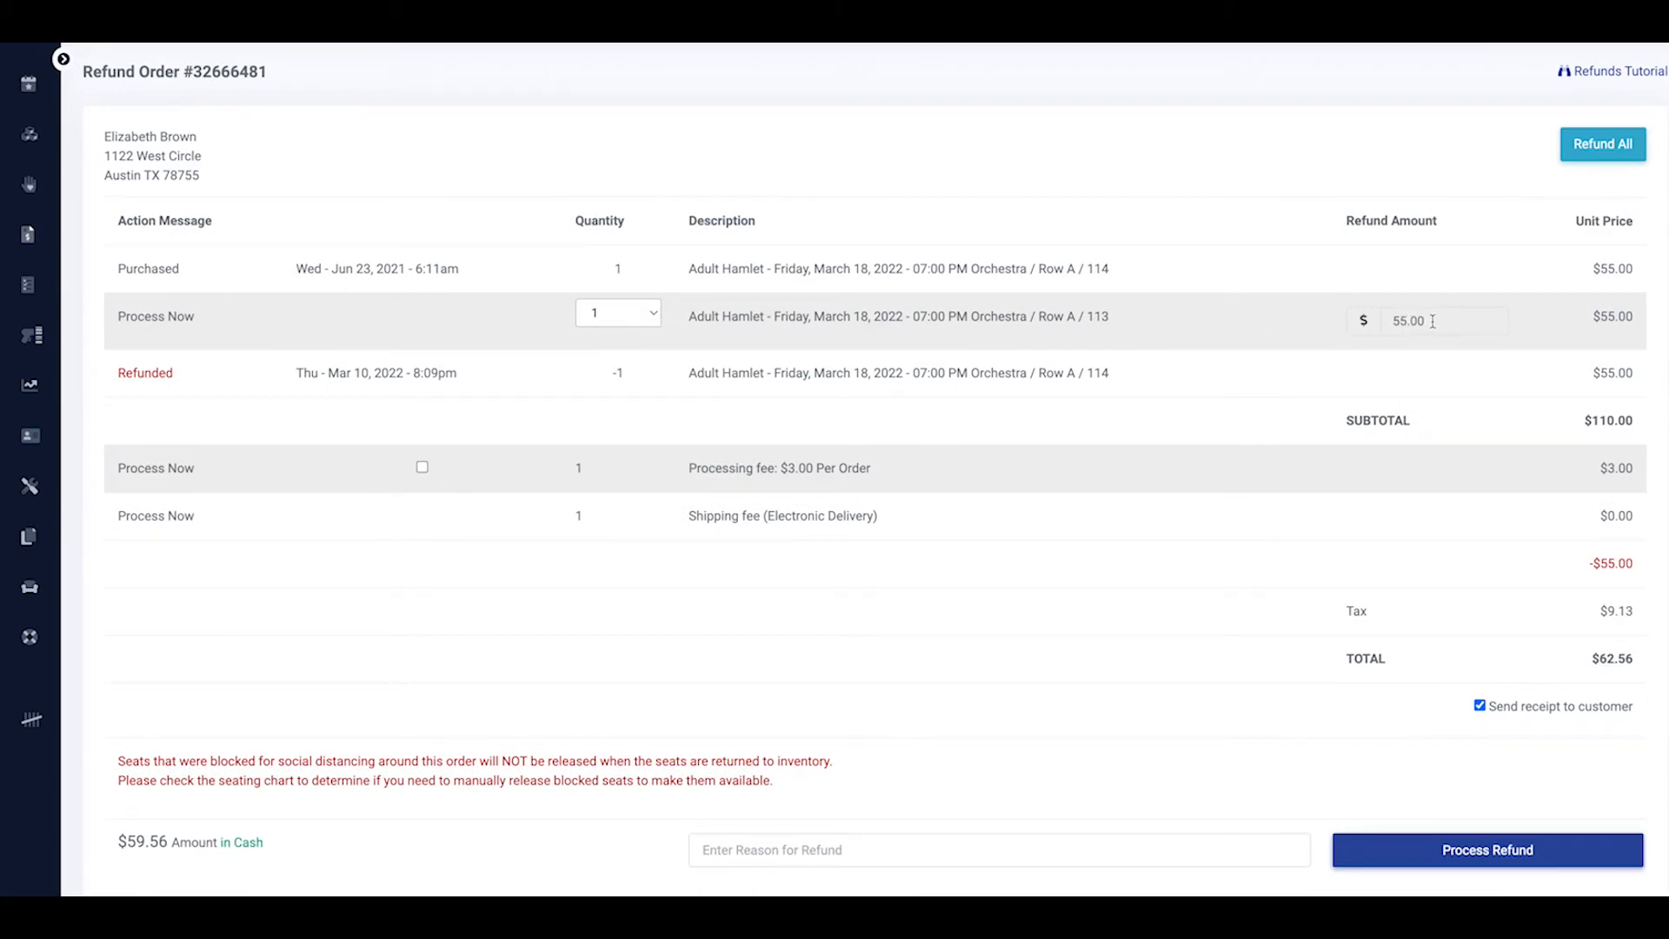
left_click_drag(1422, 322, 1382, 320)
type("0")
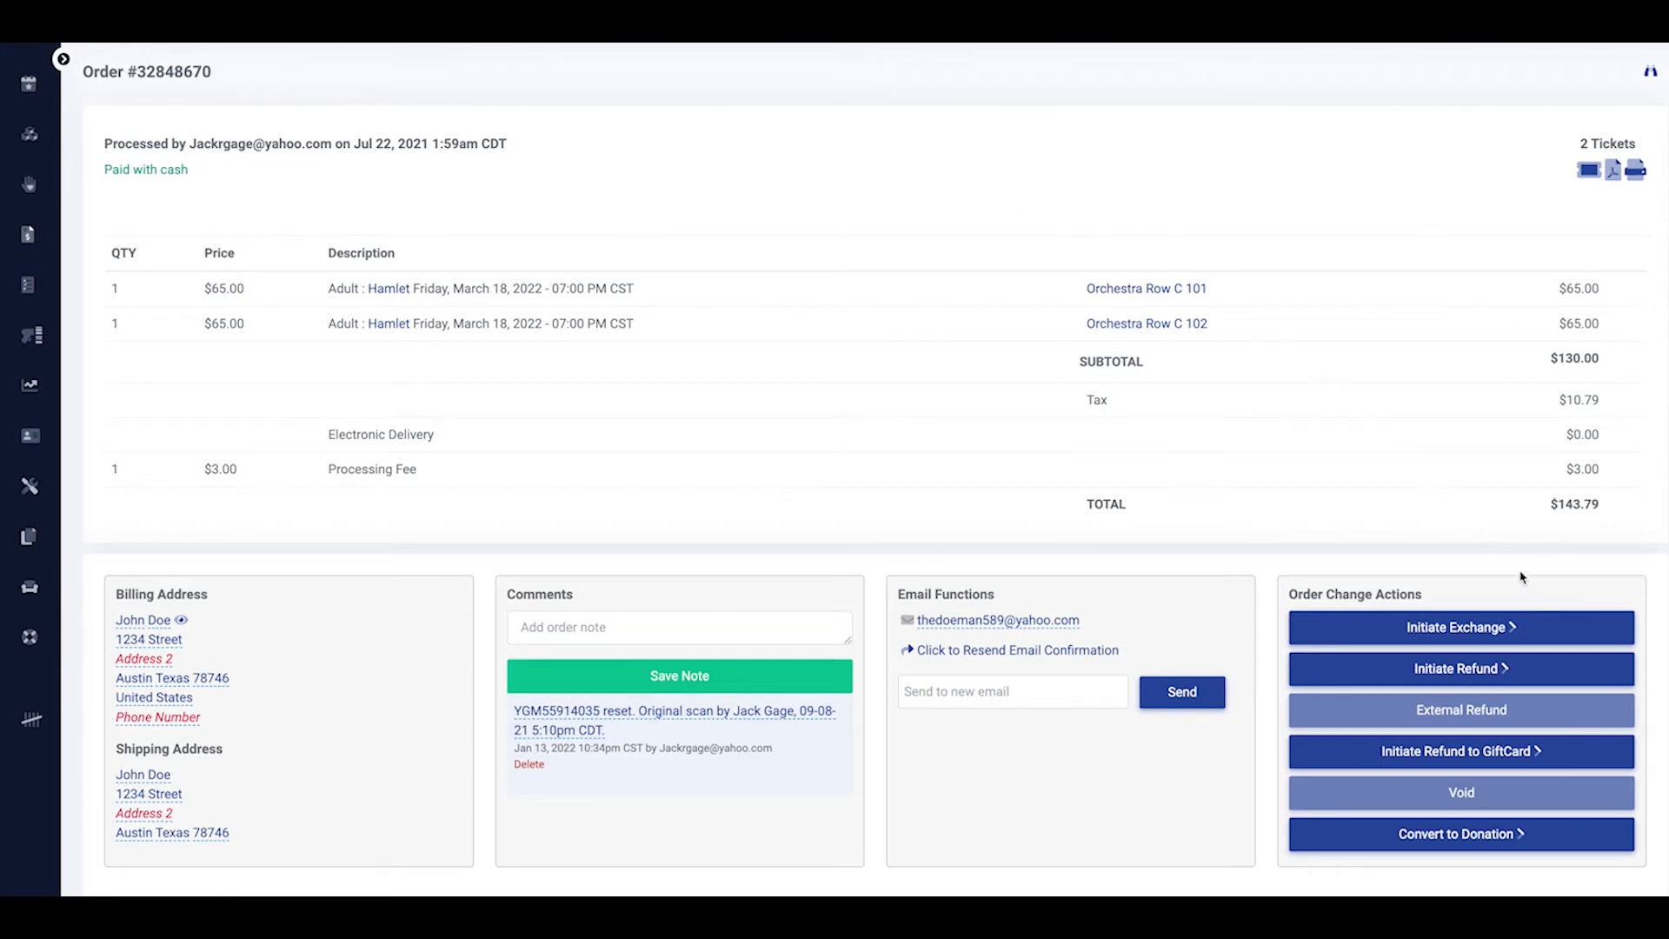
Convert both Orchestra Row C tickets to a donation for the Seat Renovations campaign, excluding the processing fee
left_click(1552, 842)
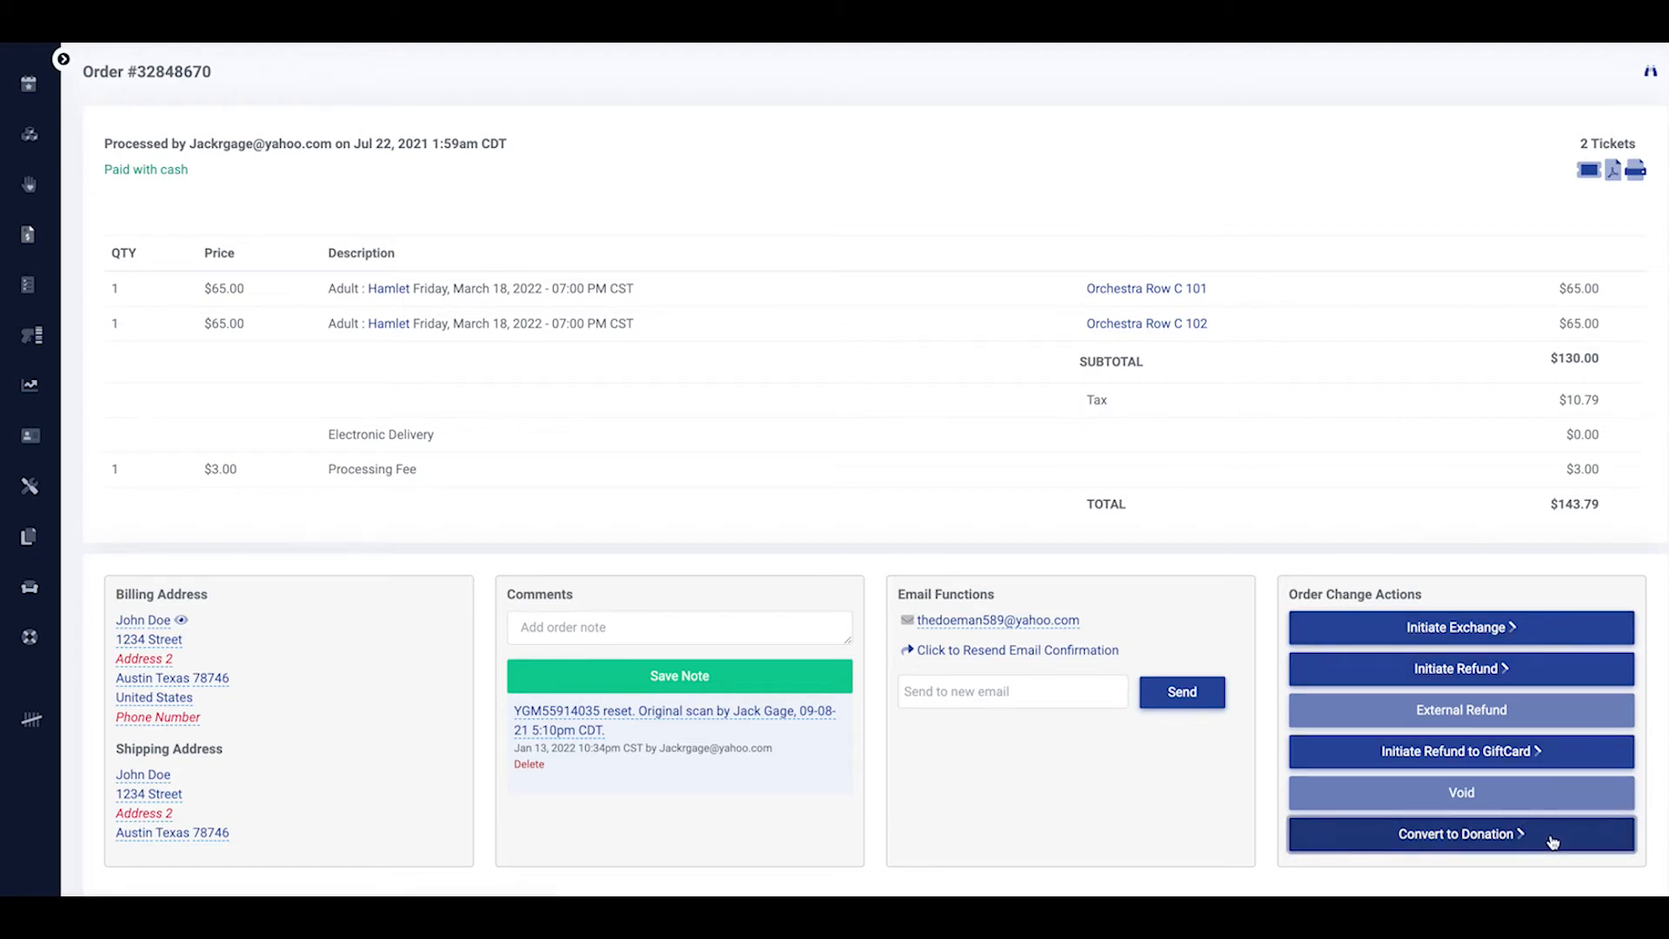
left_click(655, 504)
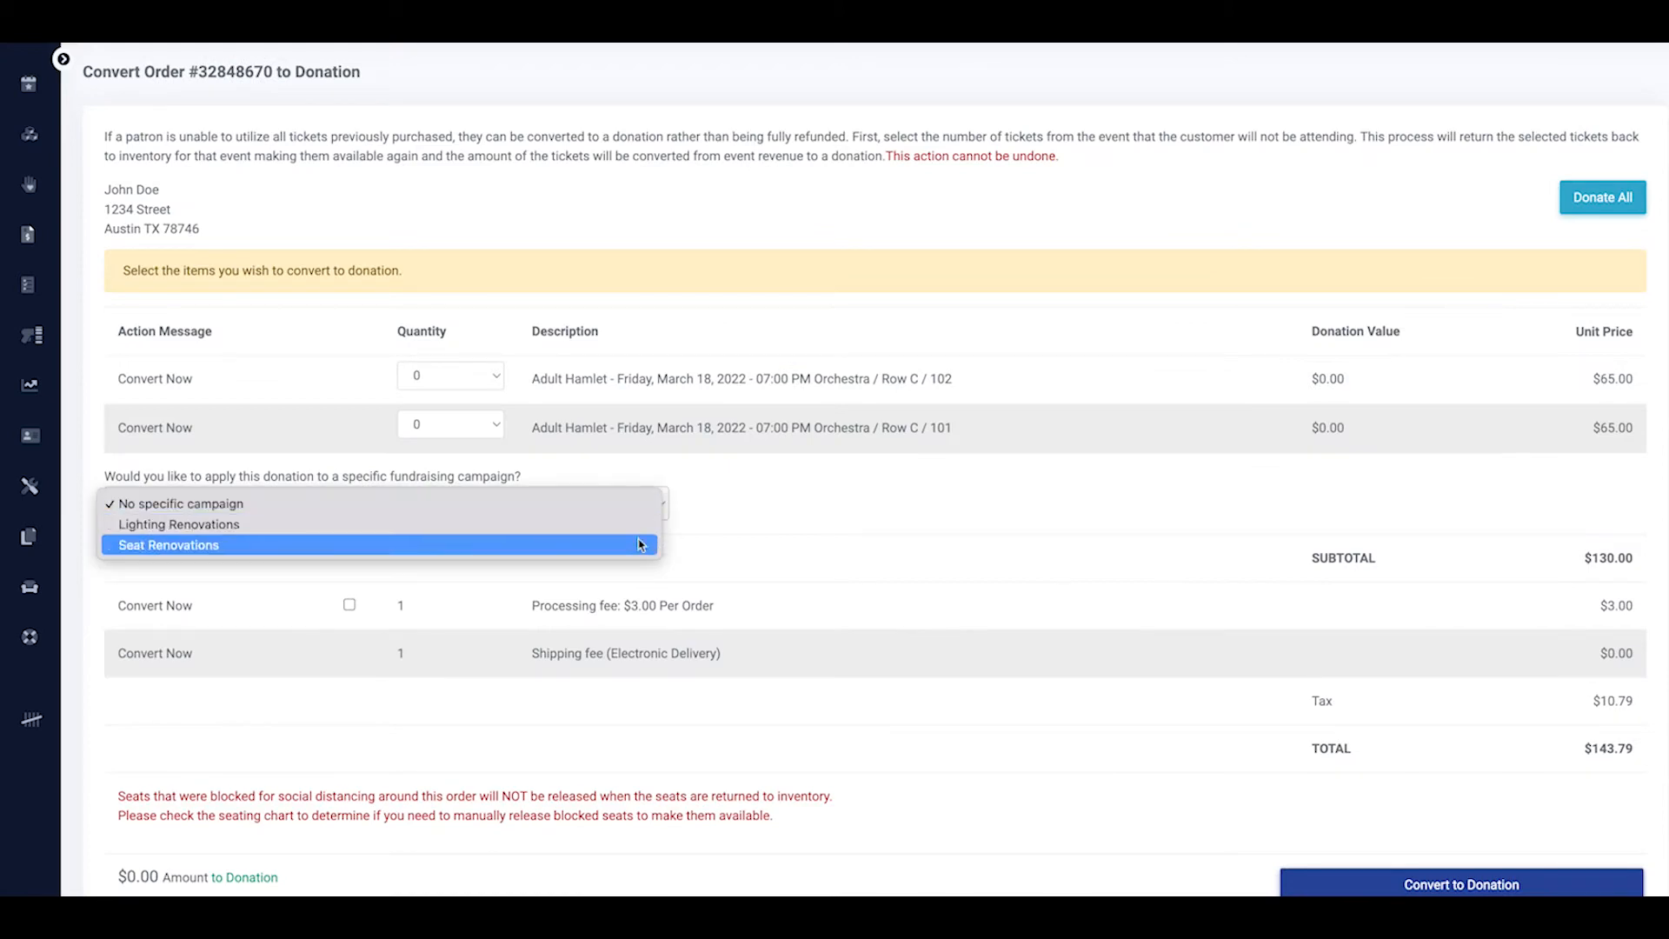
left_click(648, 545)
left_click(1562, 211)
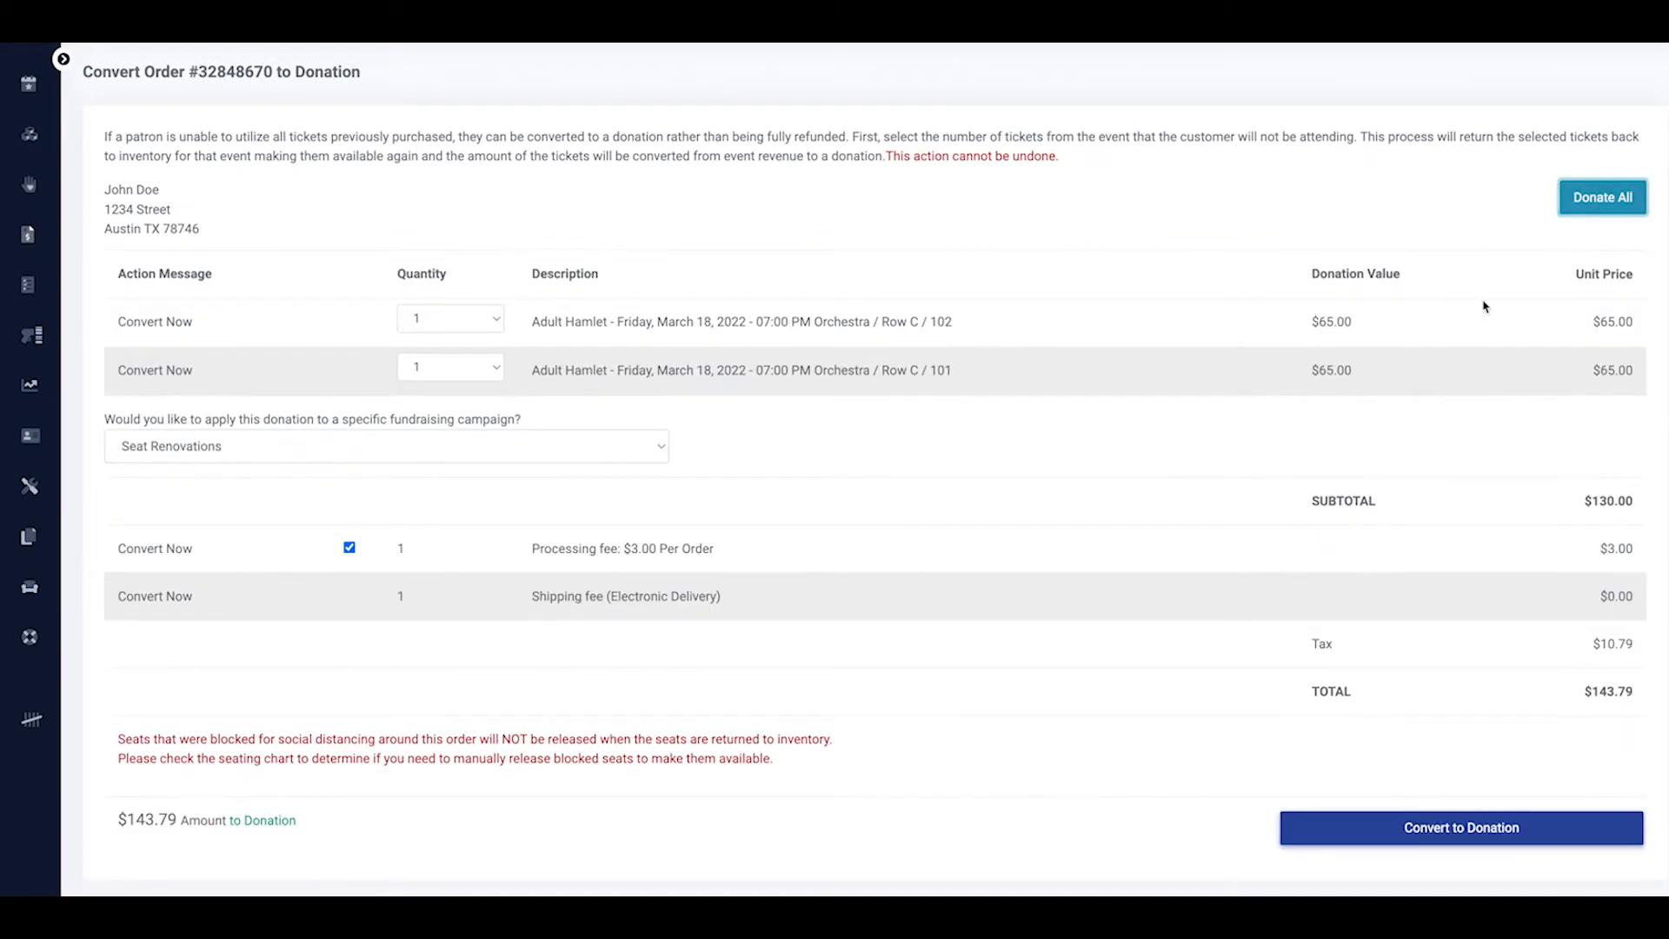
left_click(349, 547)
left_click(1382, 837)
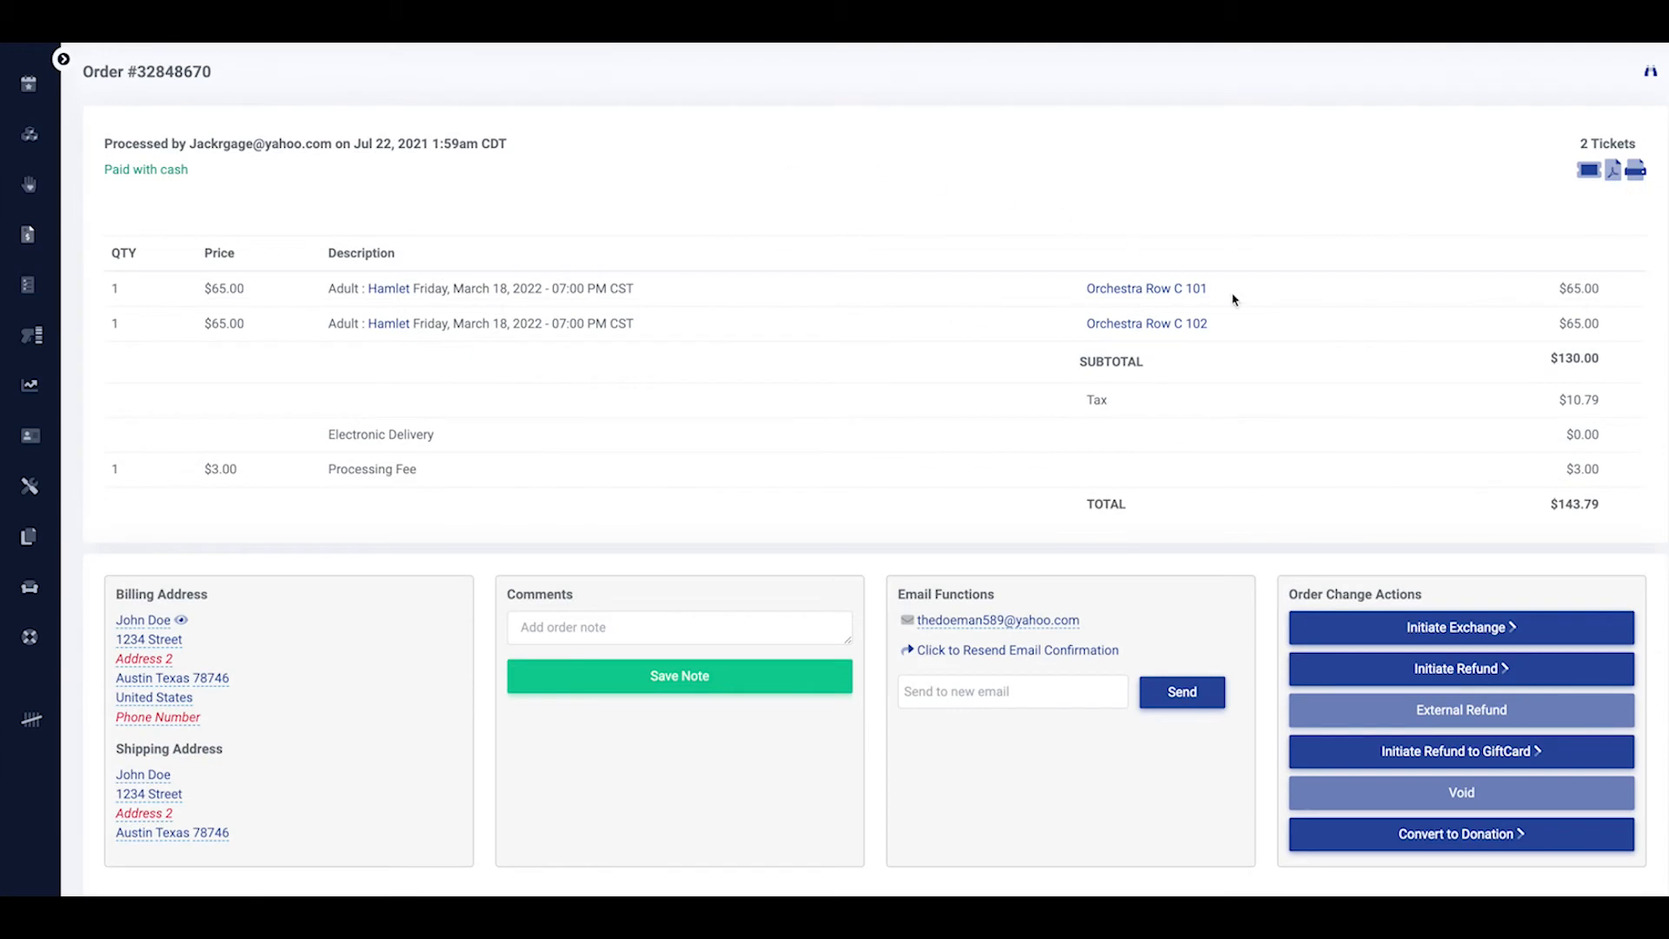
Set up a gift card refund of both Orchestra Row C tickets, excluding the processing fee
left_click(1561, 753)
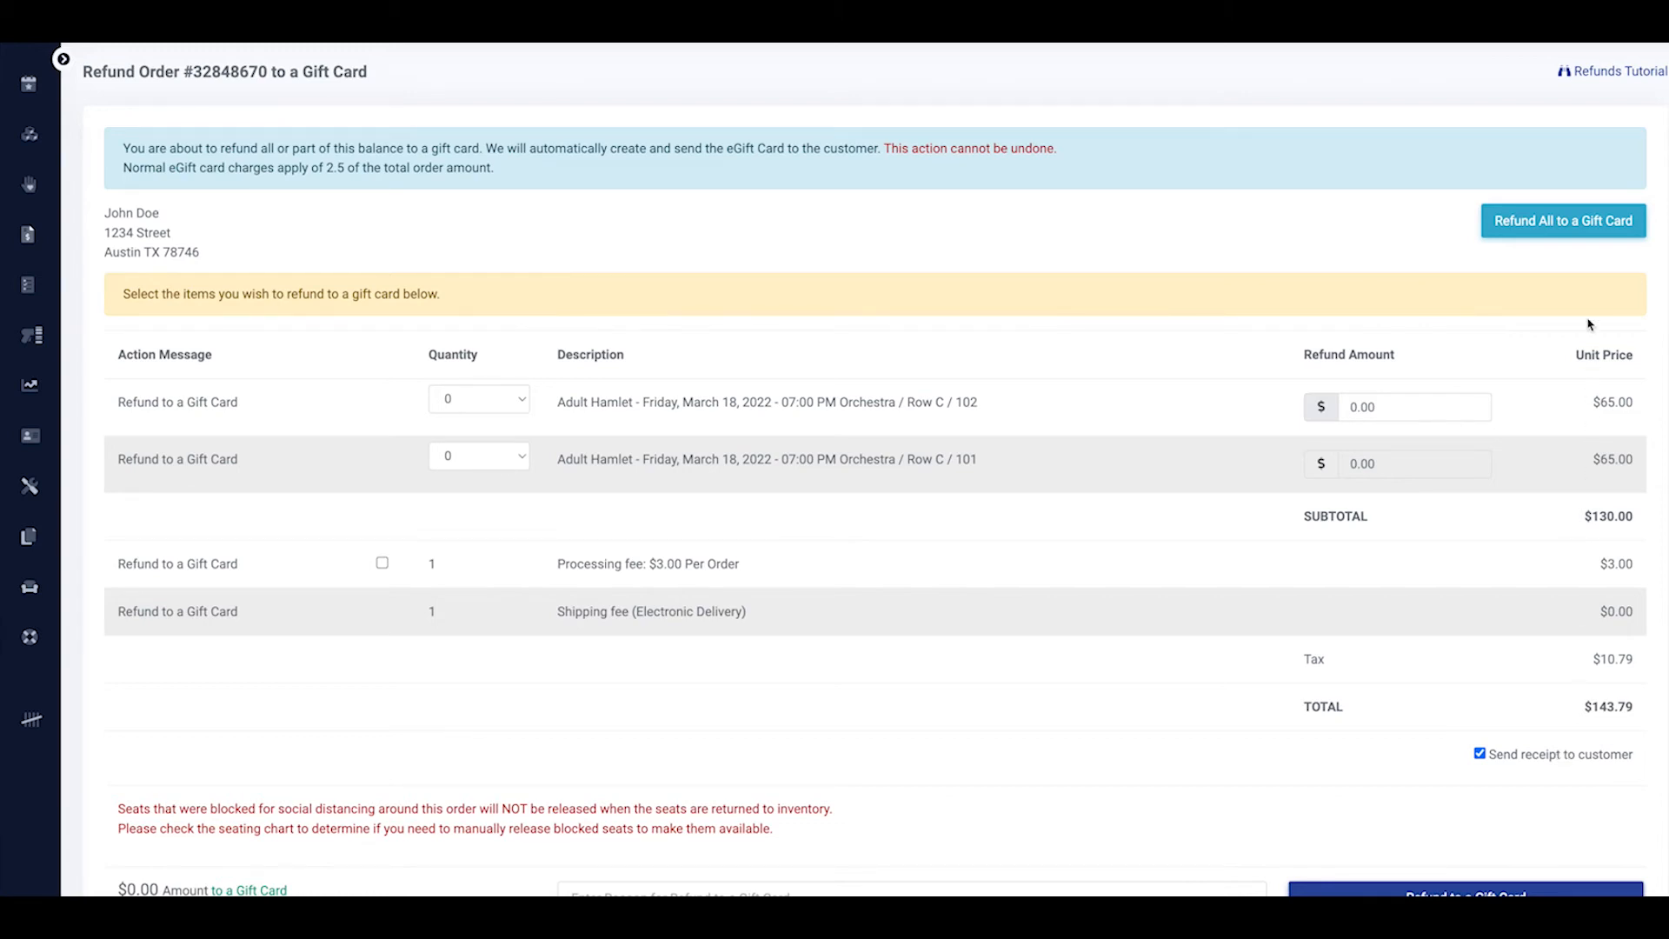
left_click(1581, 227)
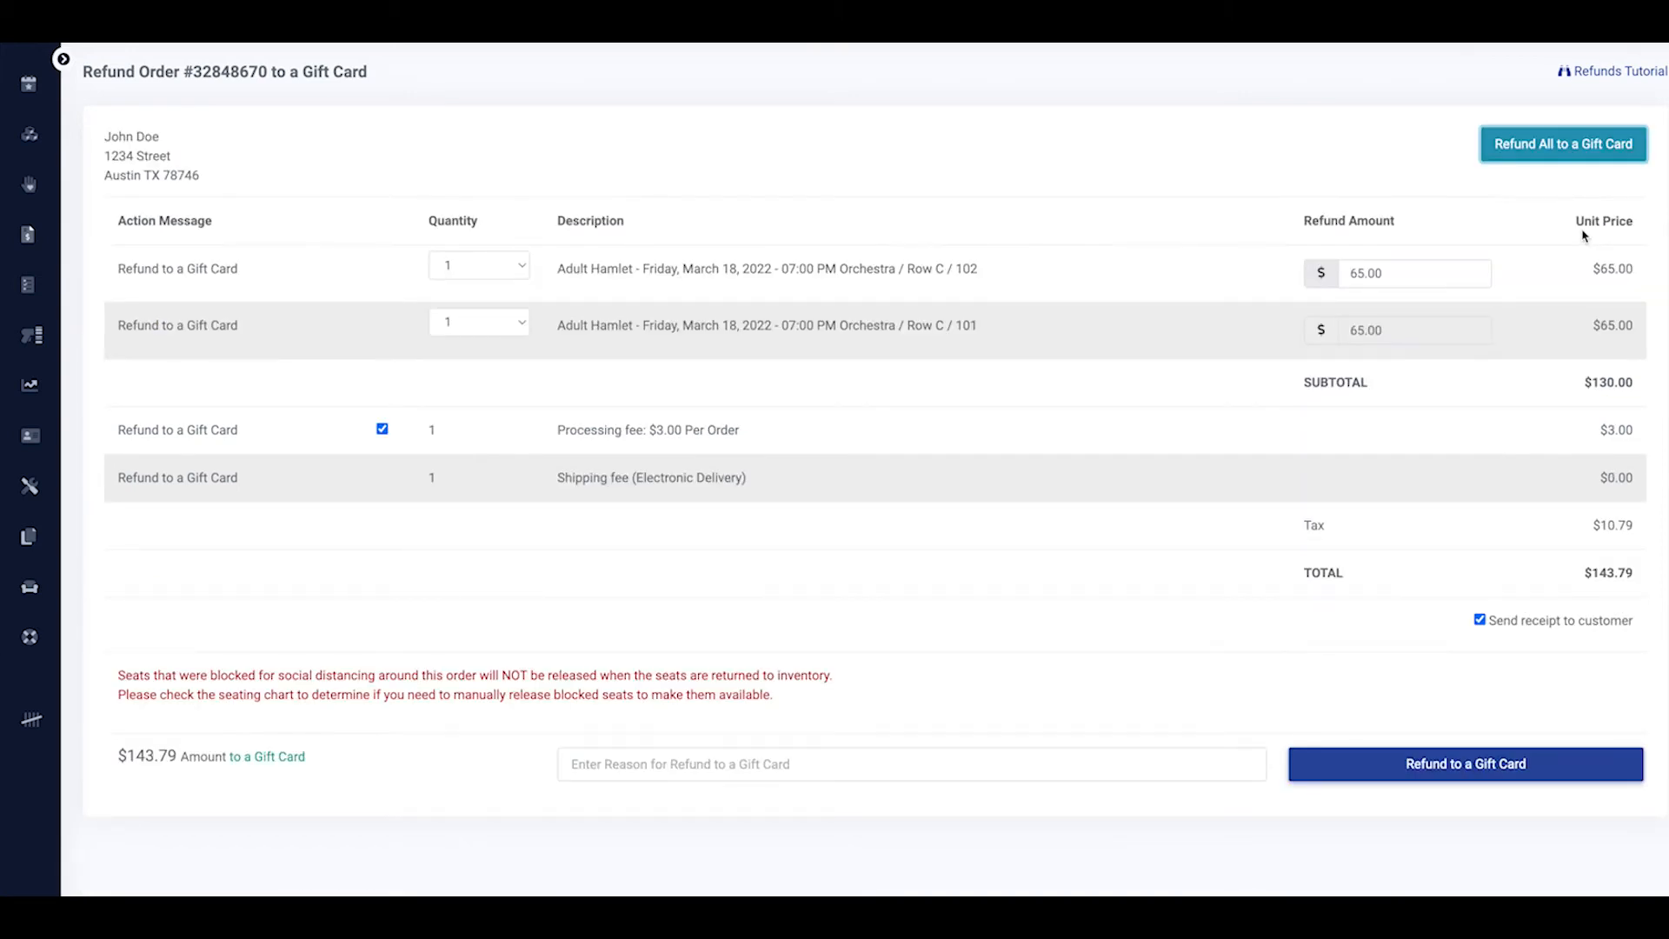
left_click(382, 428)
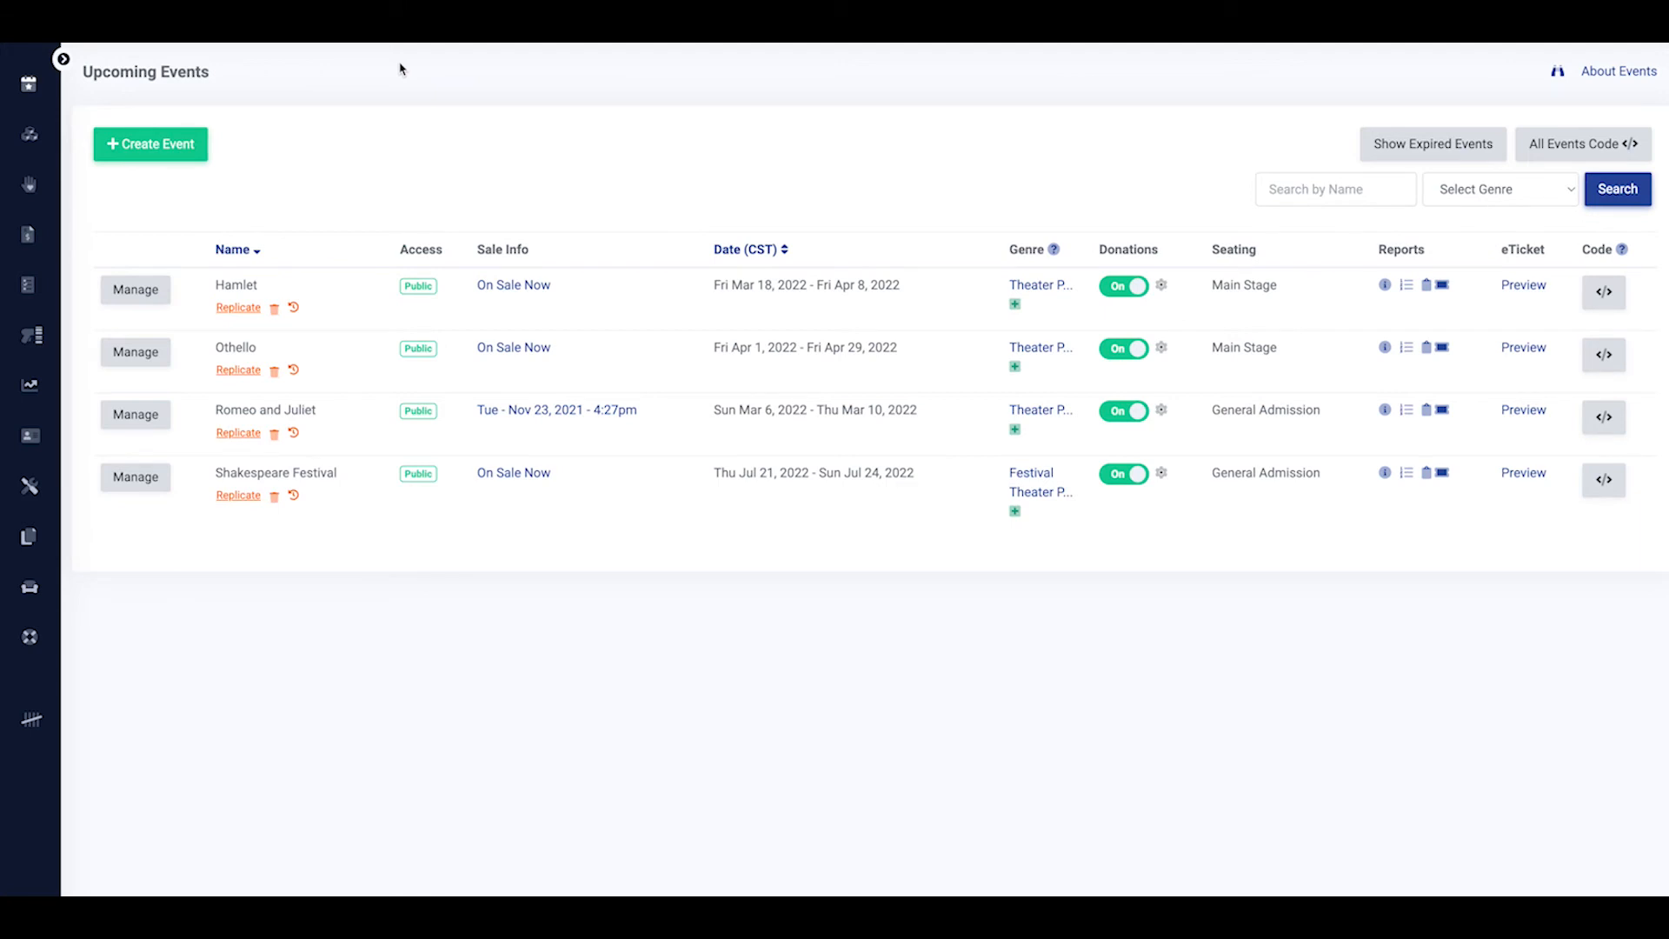
Set up a batch refund to credit card for the March 18, 2022 Hamlet performance and select a ticket fee refund option
left_click(167, 297)
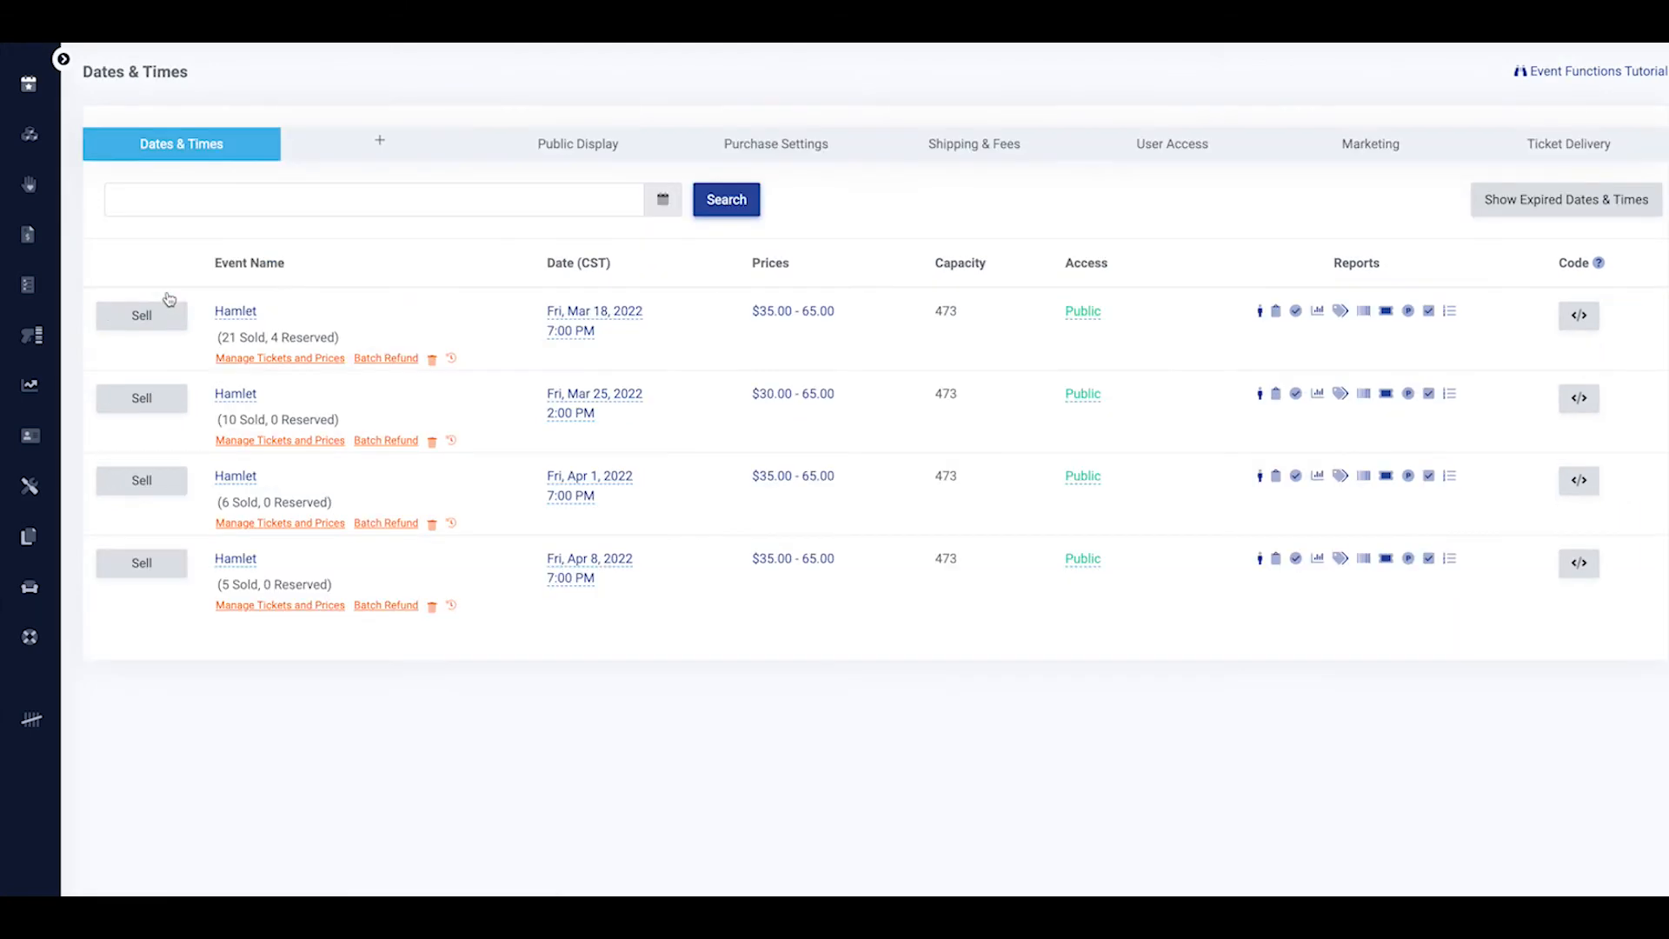
left_click(375, 360)
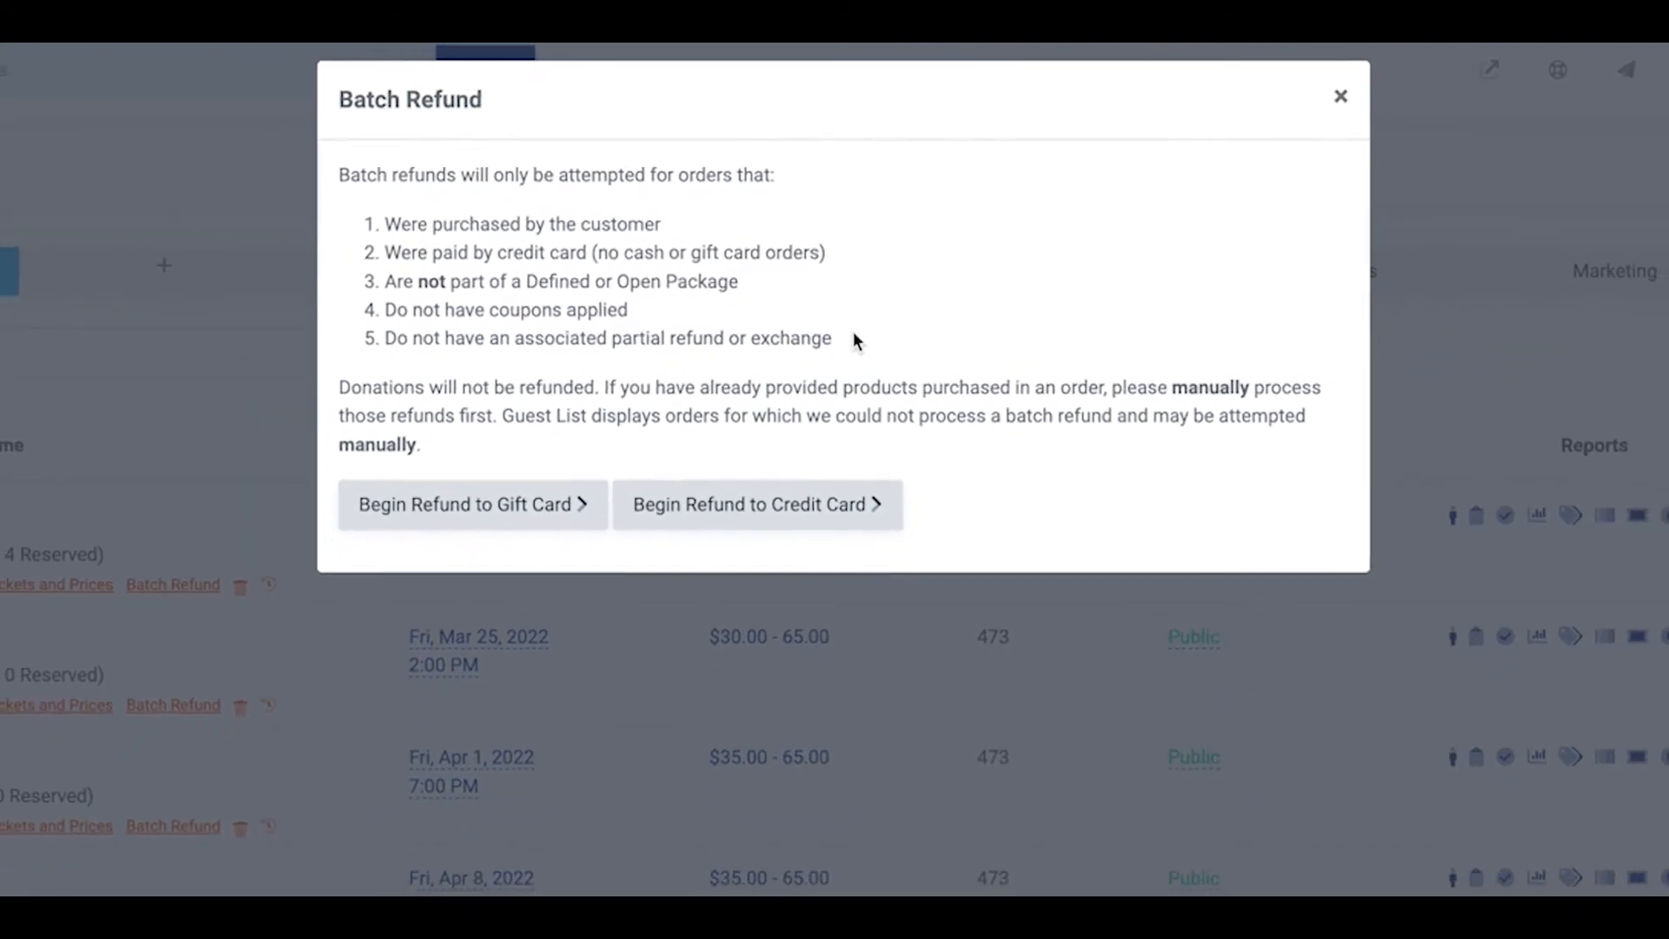
left_click(852, 486)
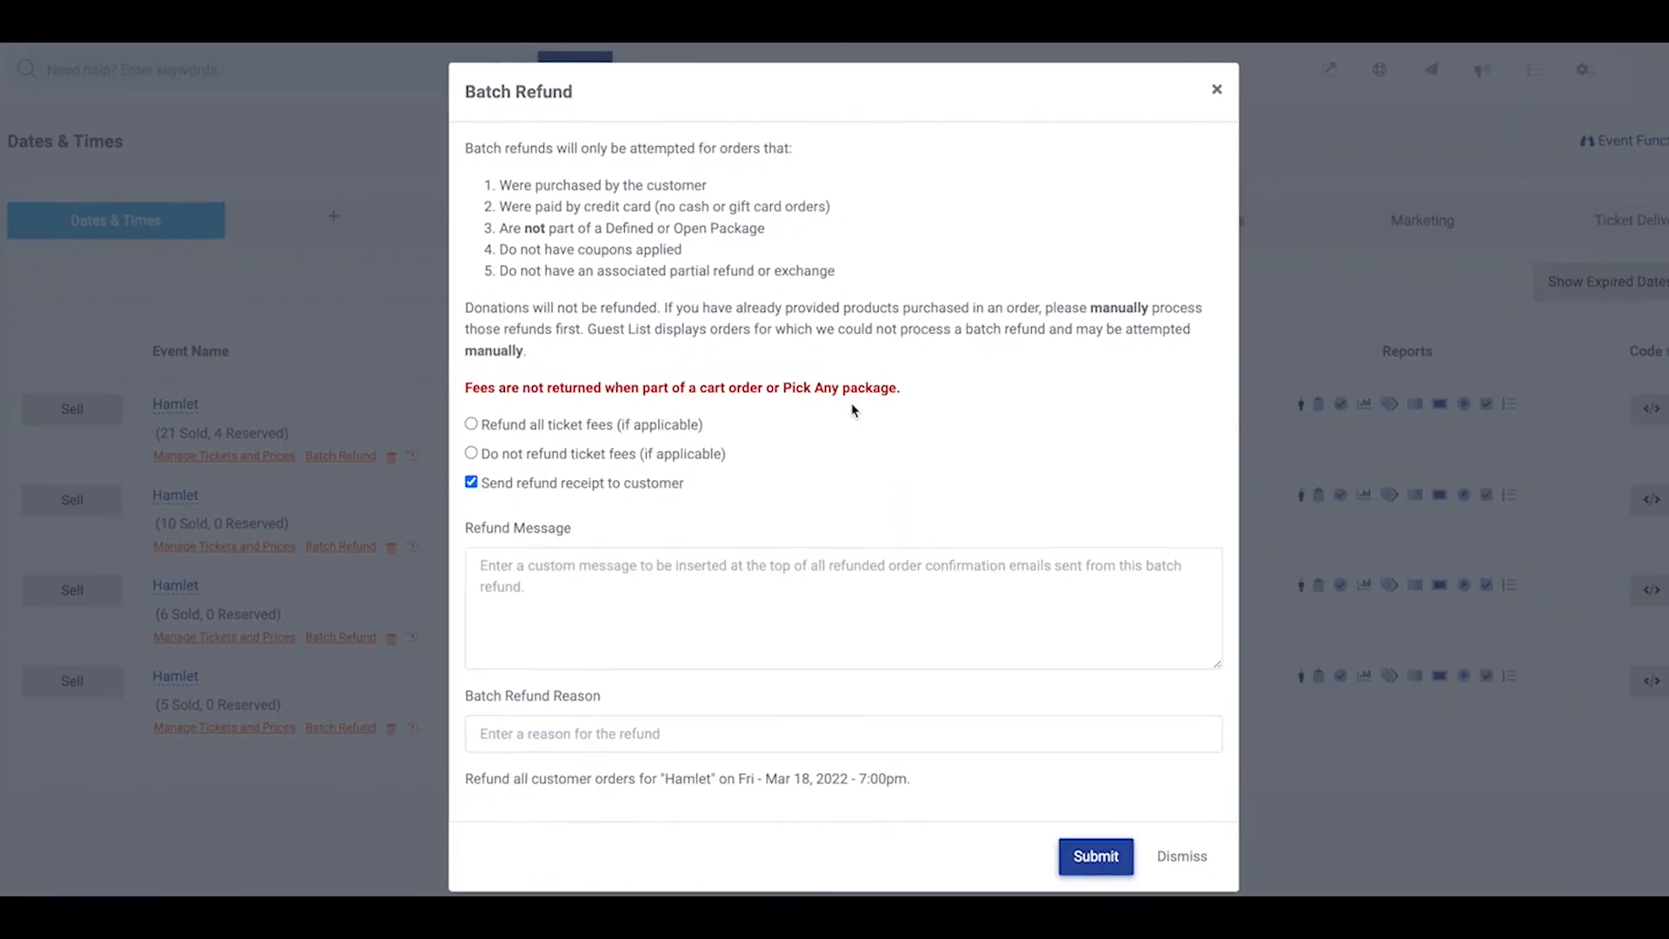
left_click(481, 444)
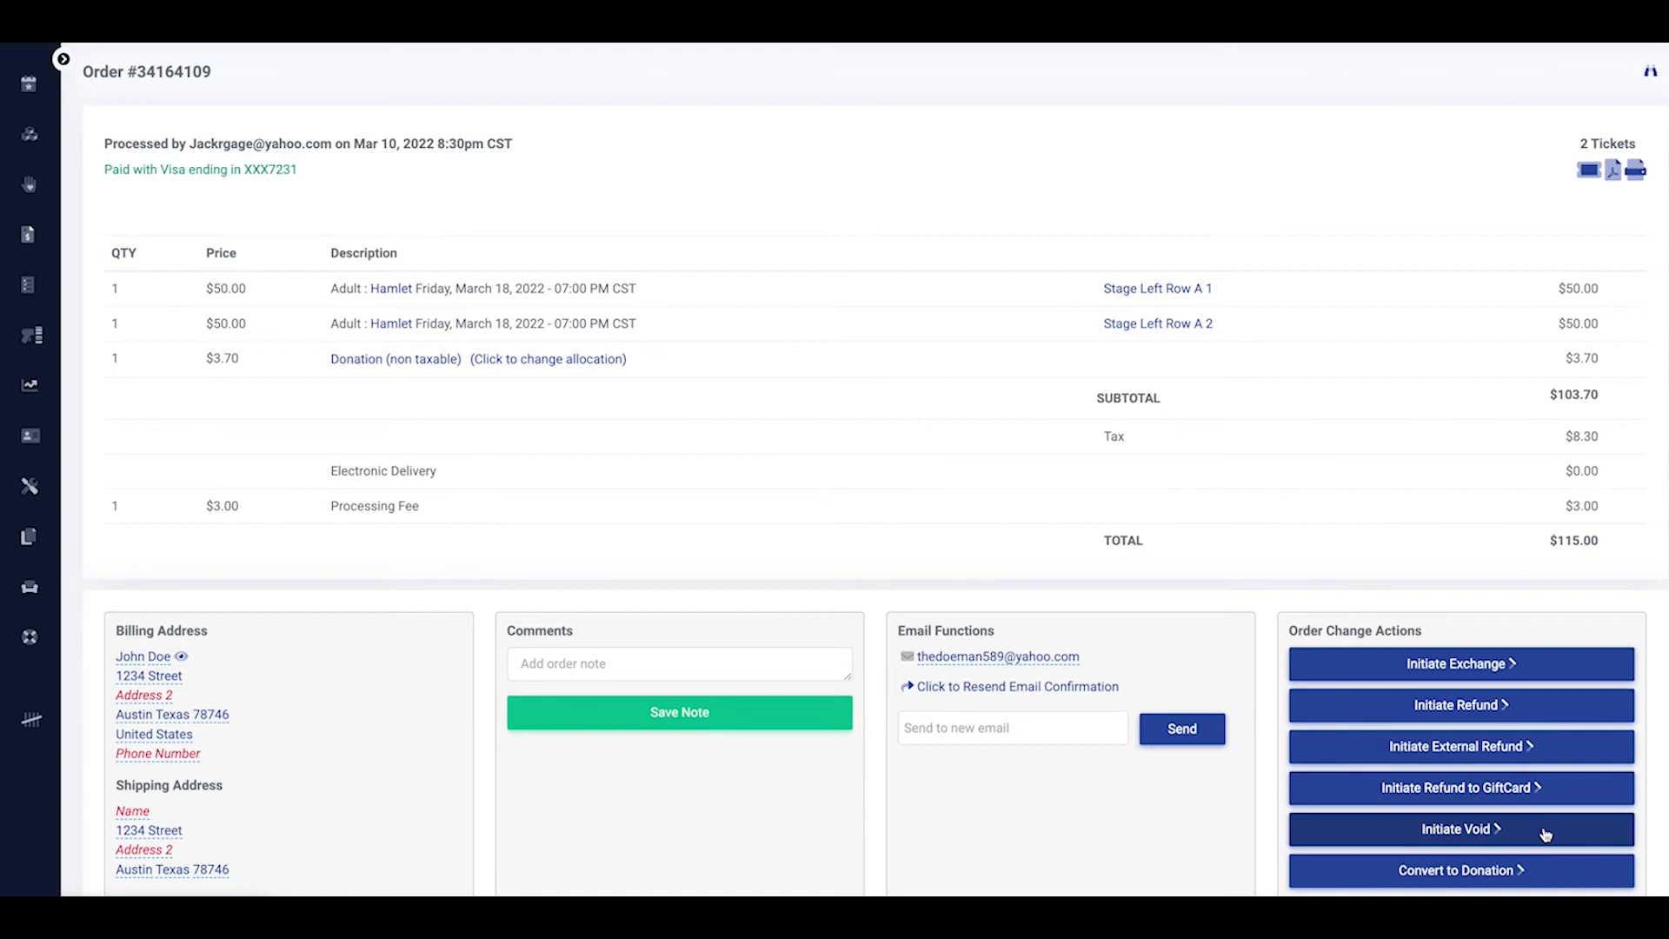
Void the order with Hamlet Stage Left Row A seats 1 and 2, returning the total to the Visa card
left_click(1545, 834)
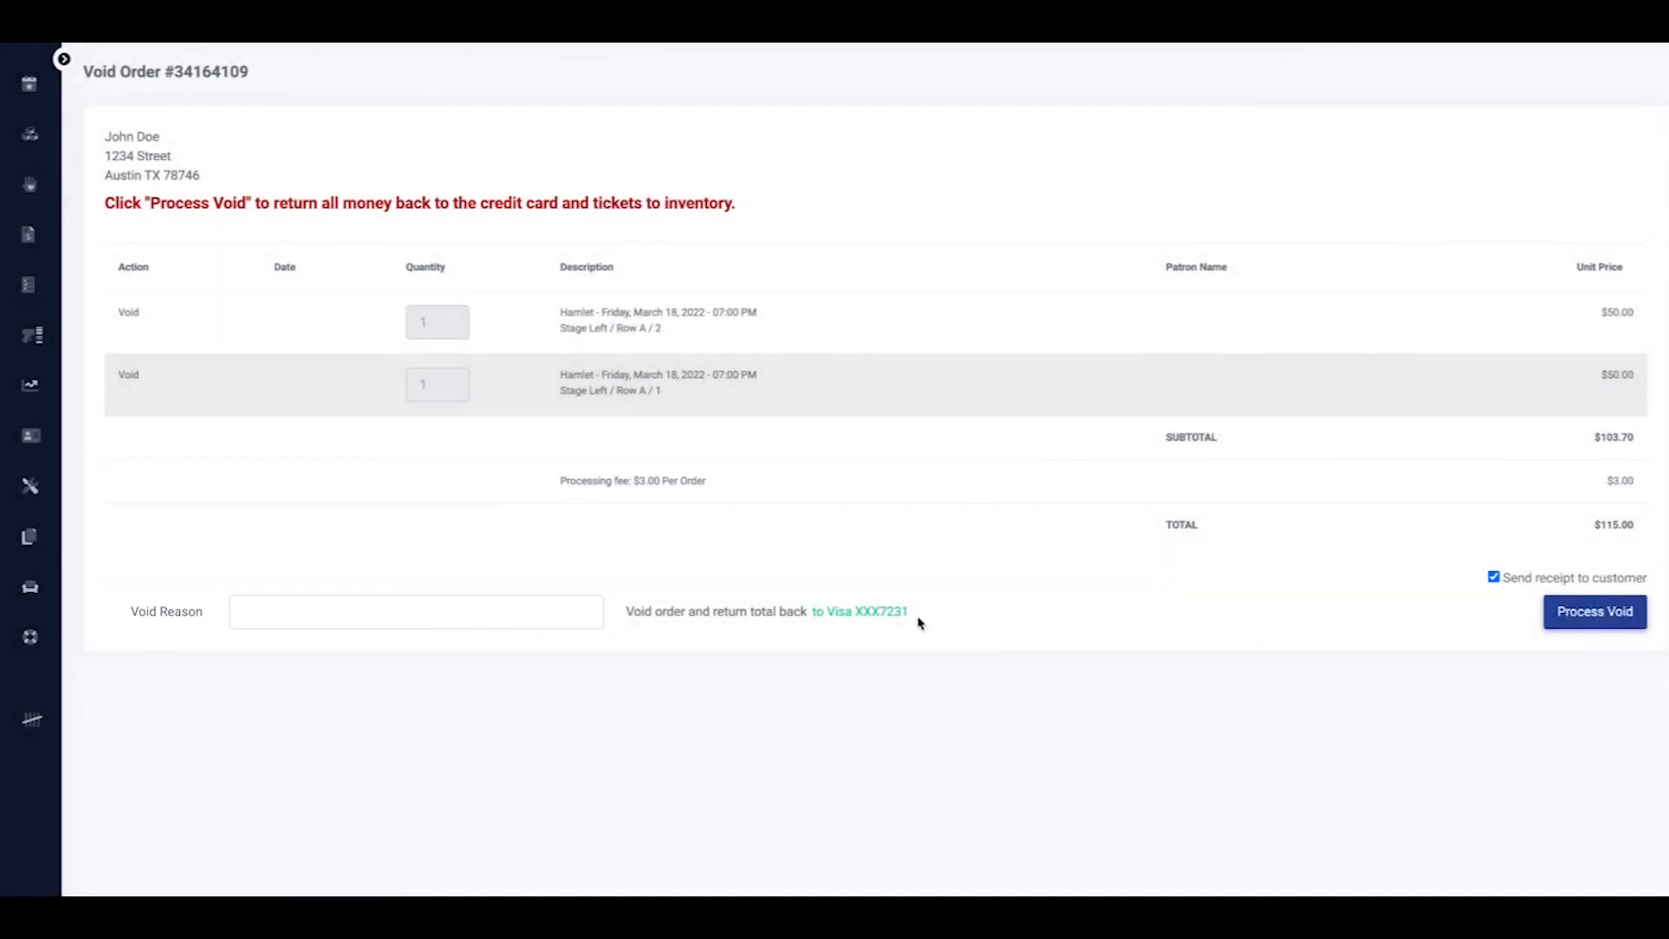
left_click_drag(910, 615, 828, 615)
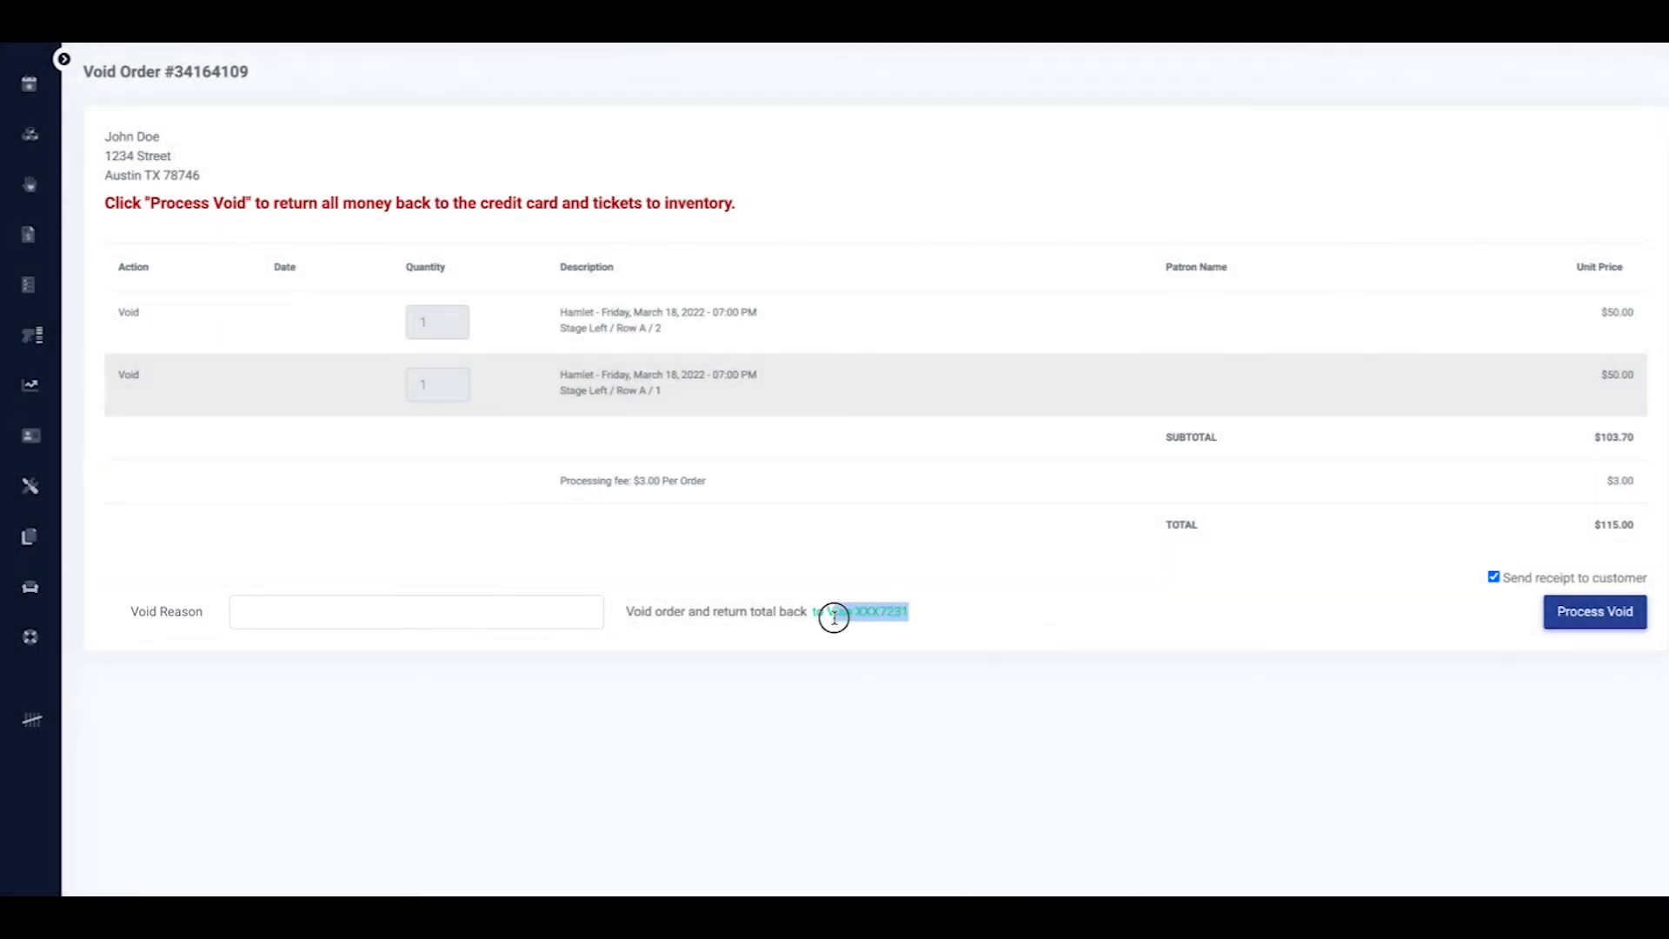
left_click(920, 626)
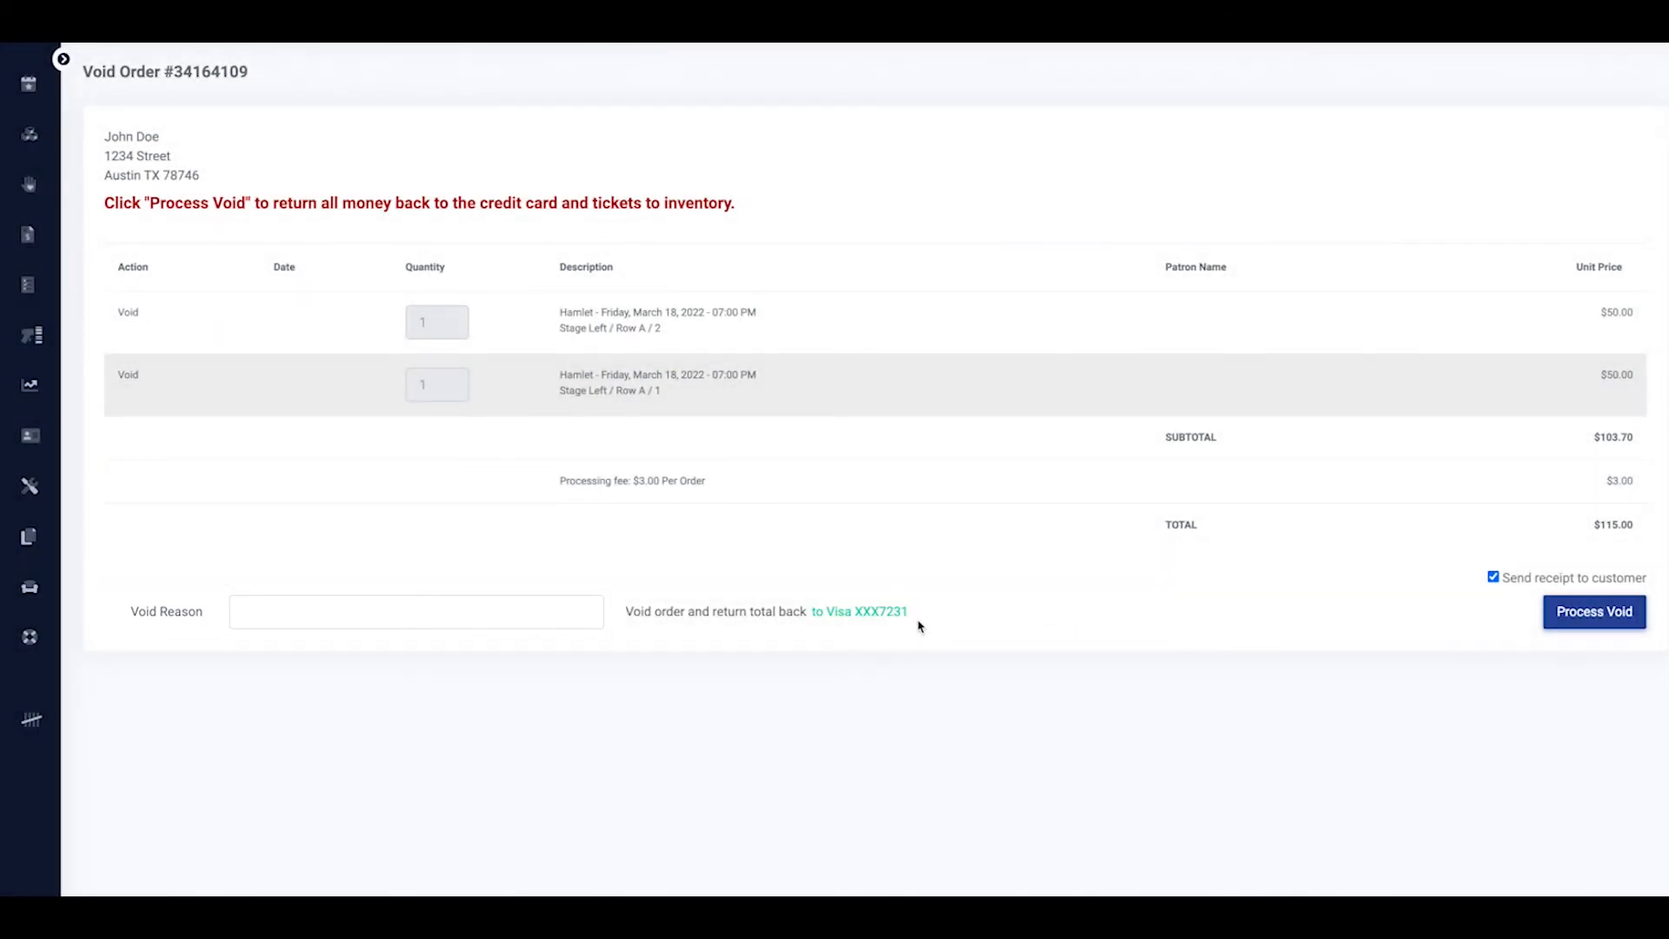
left_click(1548, 622)
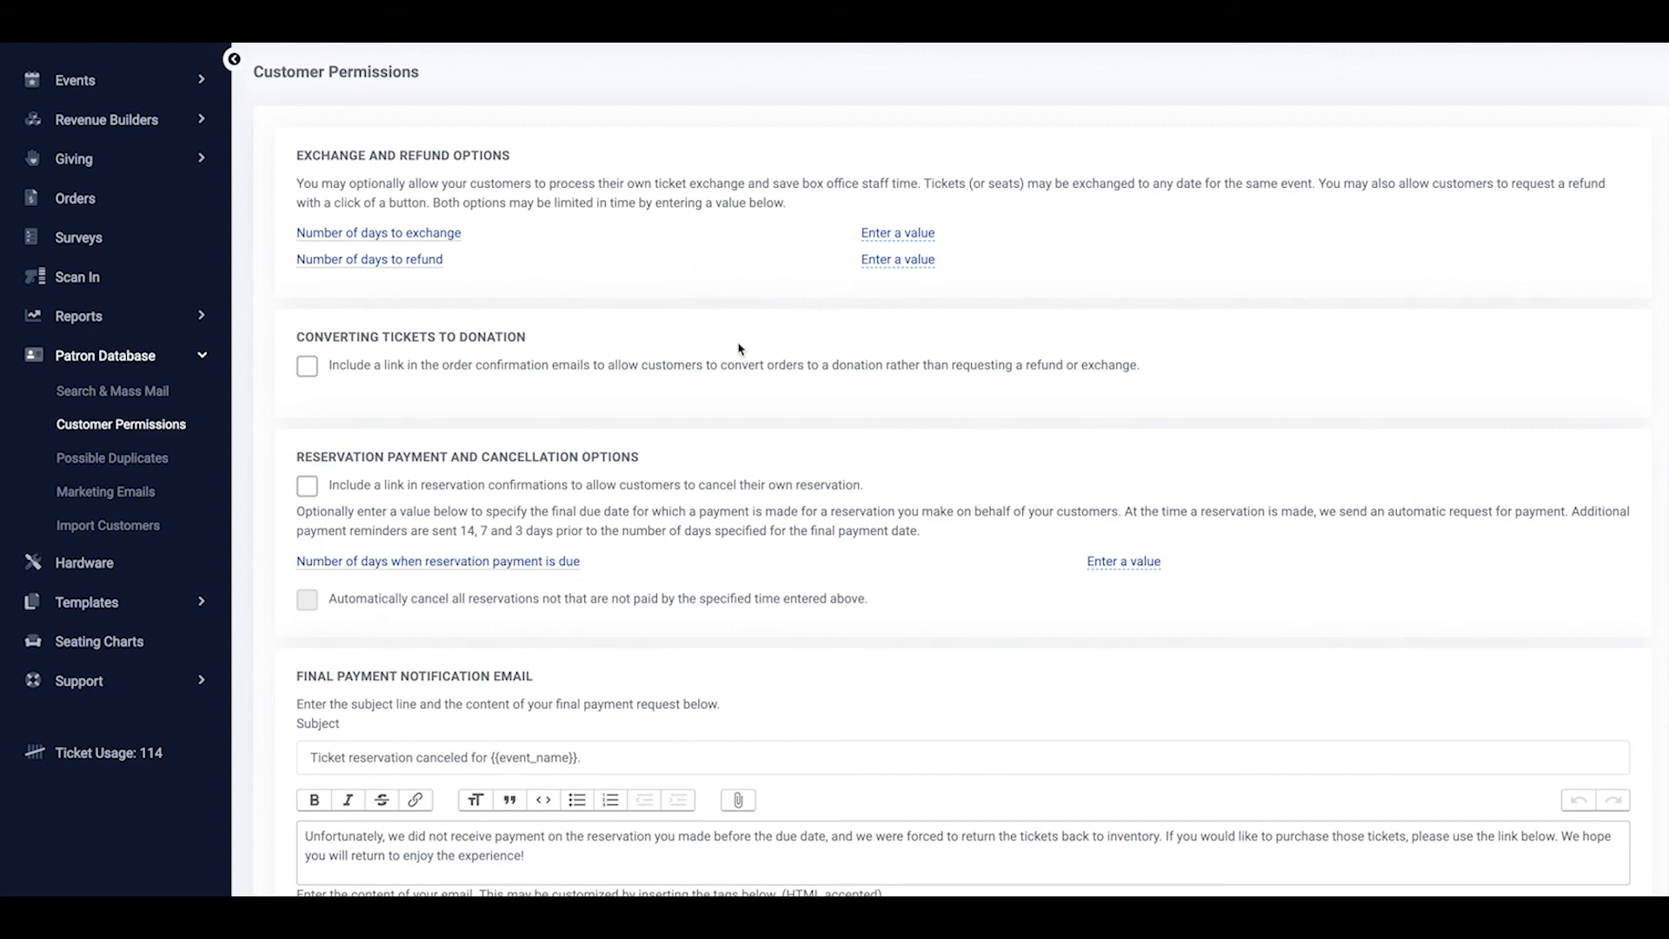
Enable customer links for converting orders to a donation and for cancelling their own reservations
left_click(308, 366)
left_click(305, 488)
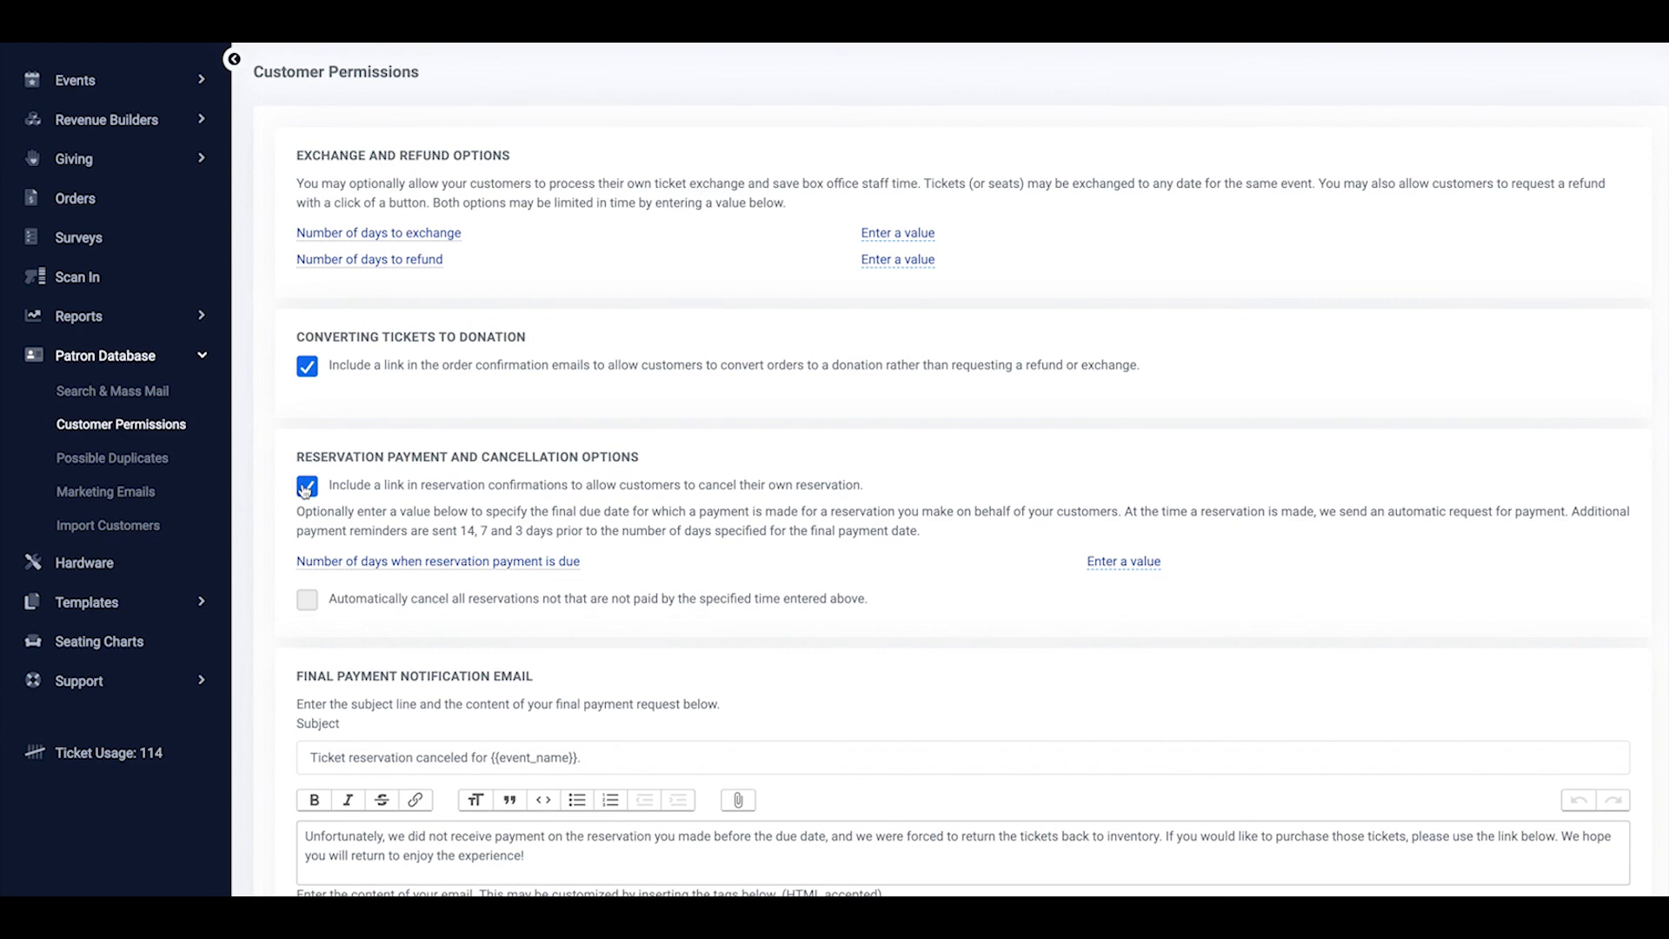